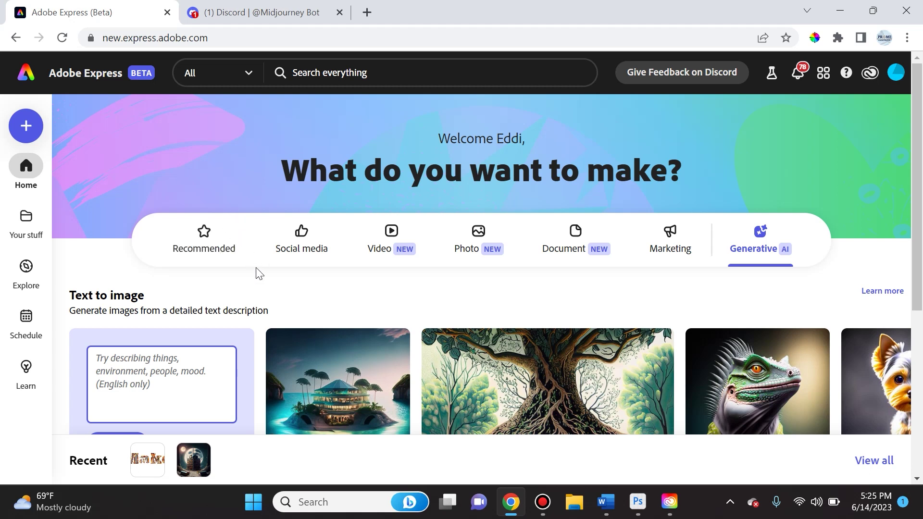
# Step: Enter 'library on the moon' in the Text to image prompt box and generate images
pyautogui.click(231, 13)
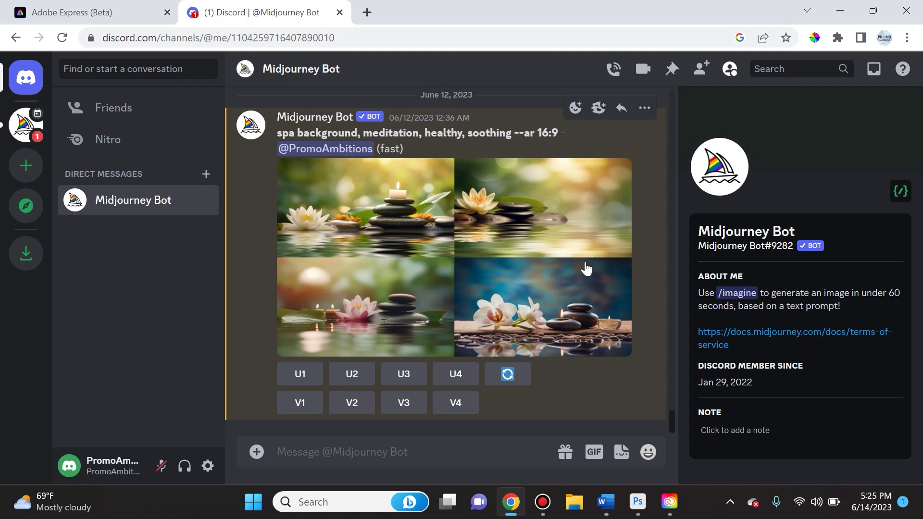
pyautogui.click(91, 12)
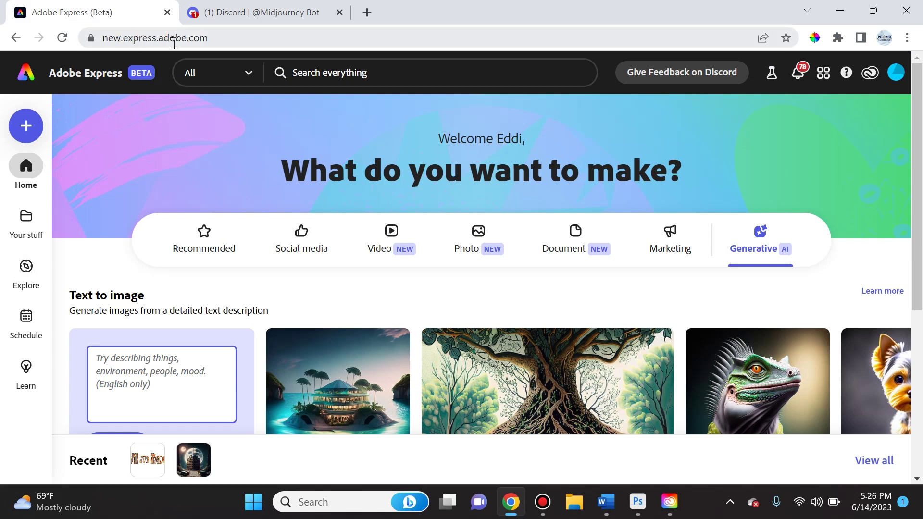
pyautogui.click(755, 251)
pyautogui.scroll(-1, 144, 305)
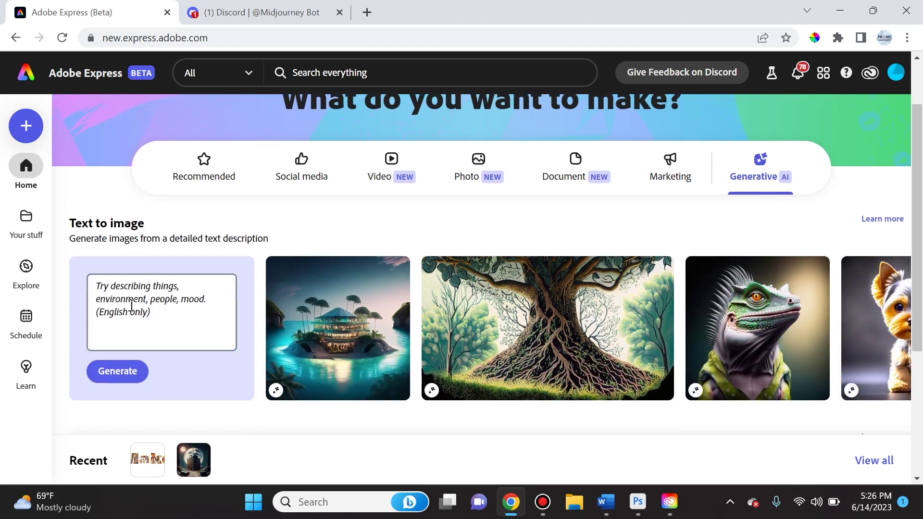
pyautogui.click(131, 305)
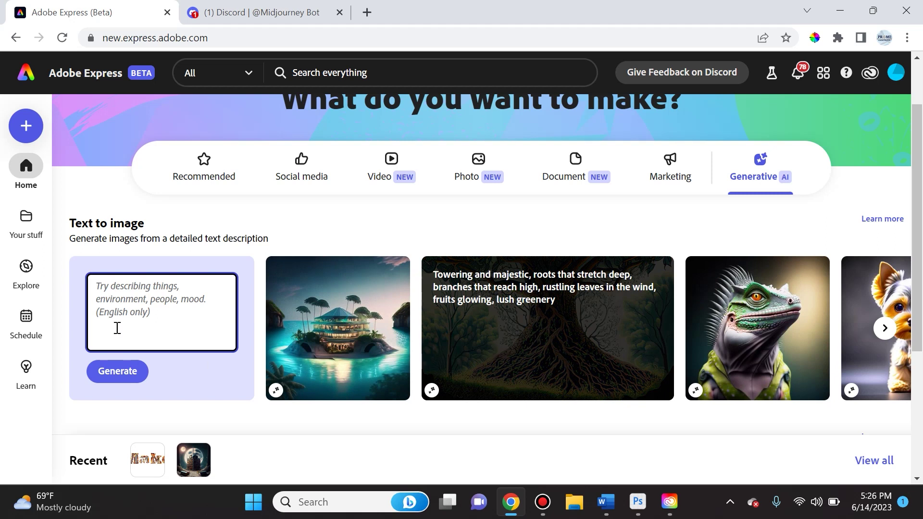
pyautogui.click(130, 296)
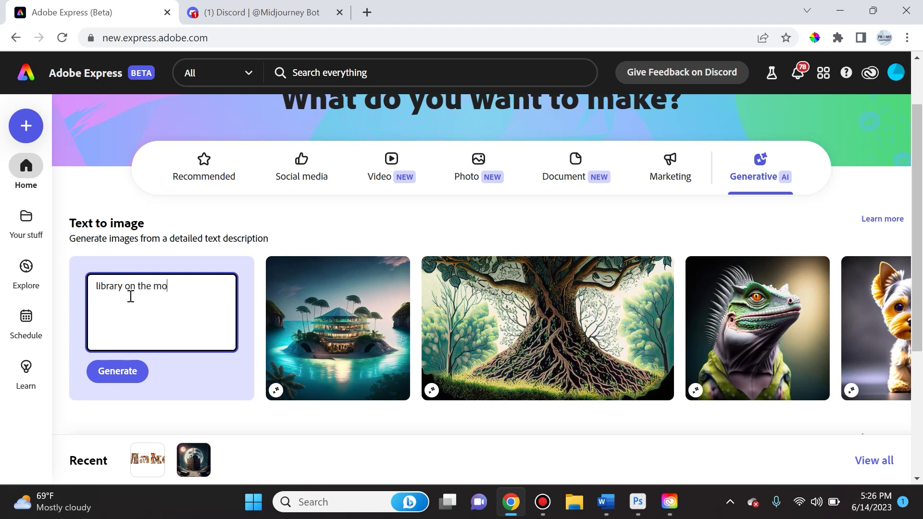
pyautogui.click(107, 379)
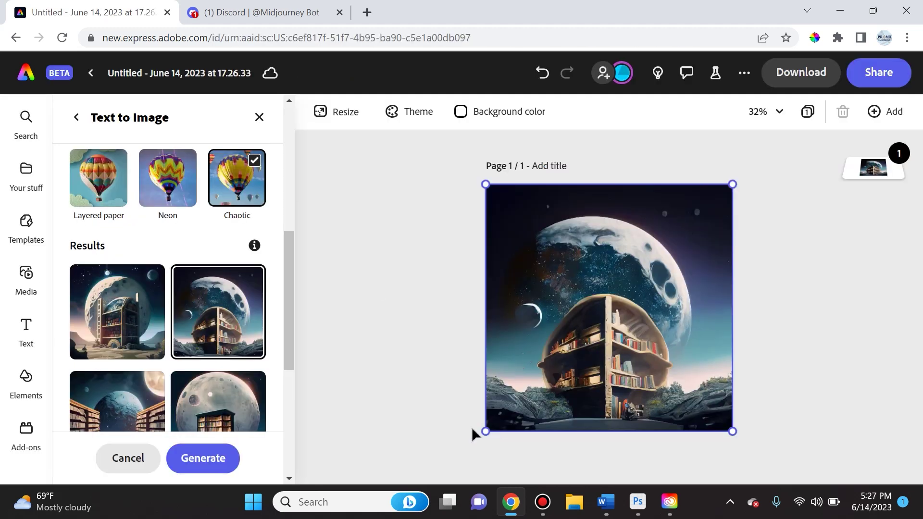
# Step: Preview each moon-library result on the canvas, ending on the moon-over-corridor image
pyautogui.click(124, 307)
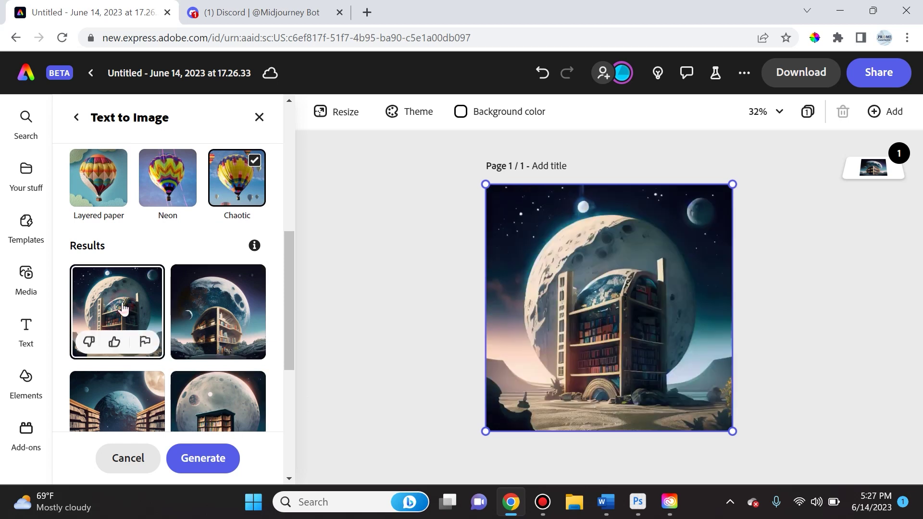
pyautogui.click(219, 309)
pyautogui.scroll(-3, 208, 317)
pyautogui.click(128, 284)
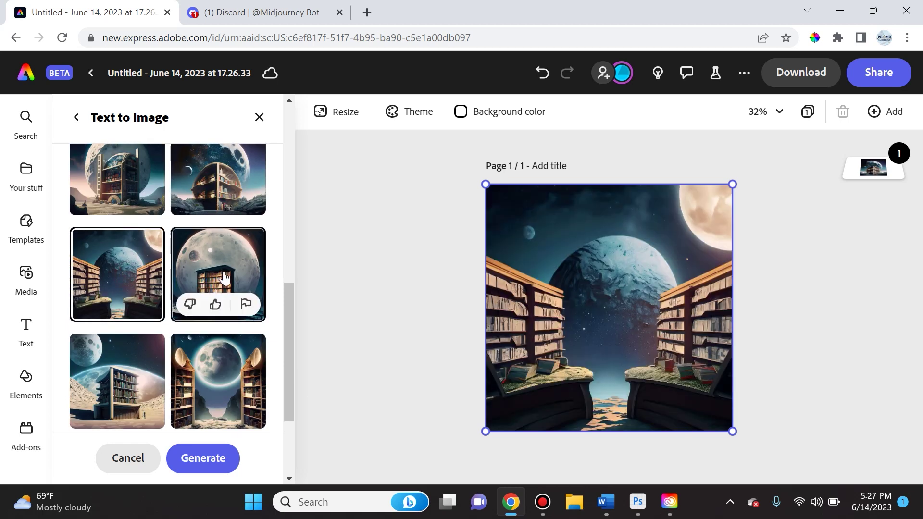
pyautogui.click(225, 278)
pyautogui.click(116, 380)
pyautogui.click(190, 361)
pyautogui.scroll(-3, 146, 328)
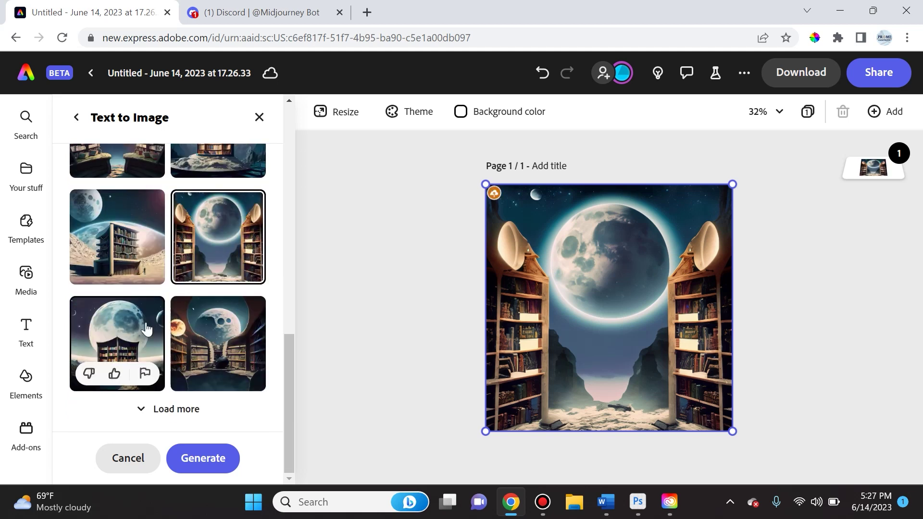
pyautogui.click(147, 330)
pyautogui.click(202, 337)
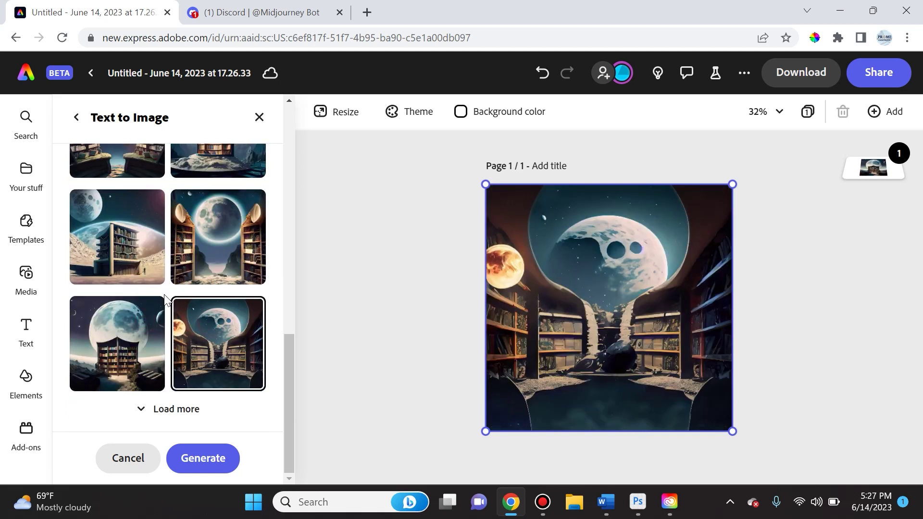
# Step: Load more results, then scroll the panel back up to the Style section
pyautogui.click(143, 409)
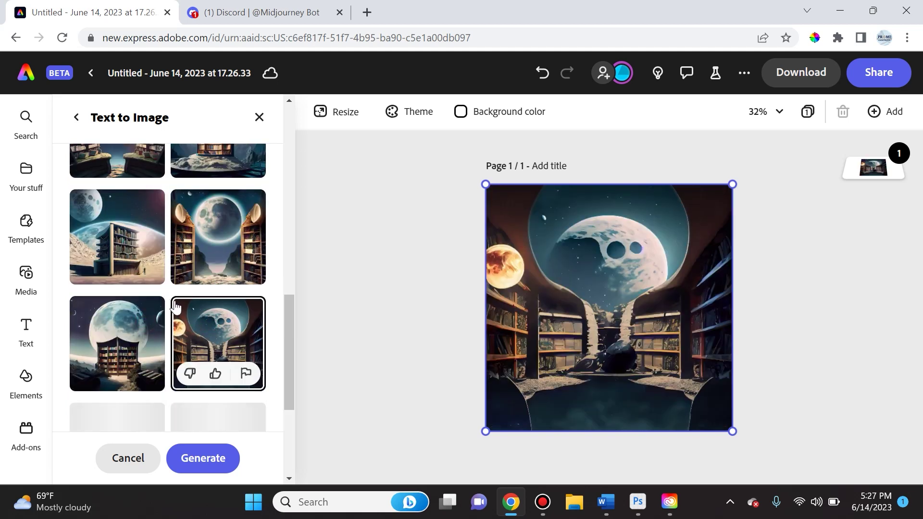
pyautogui.scroll(-4, 175, 317)
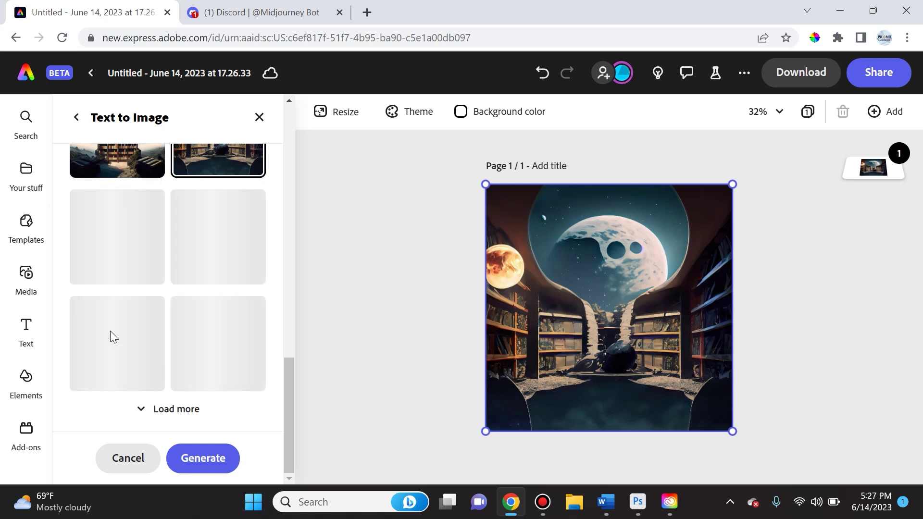
pyautogui.scroll(3, 144, 288)
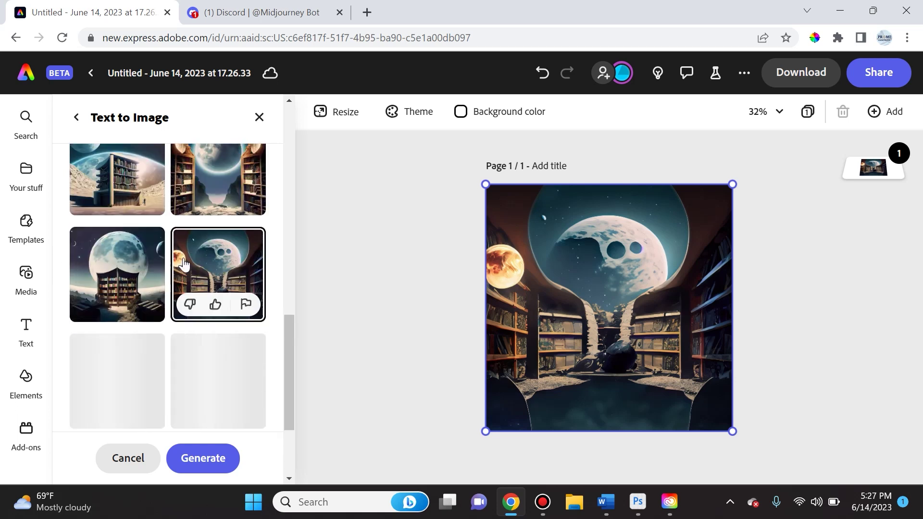
pyautogui.scroll(5, 202, 305)
pyautogui.scroll(3, 202, 304)
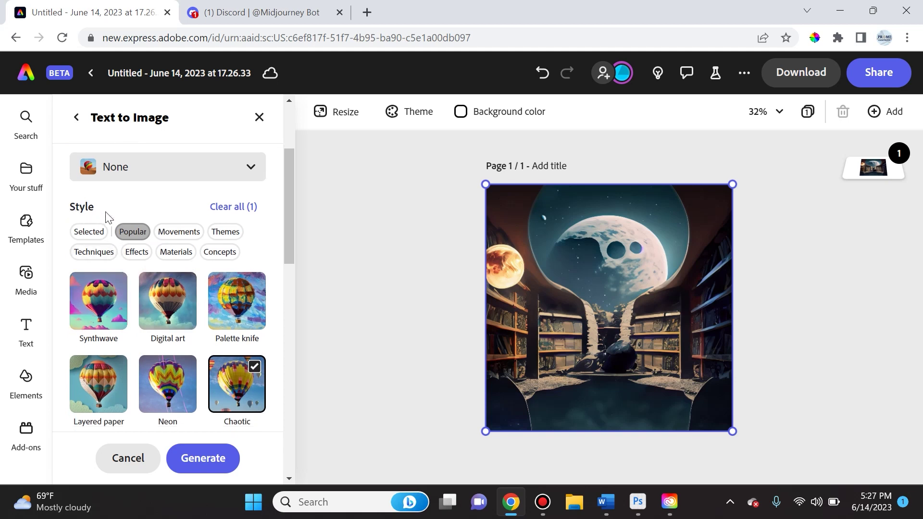
# Step: Regenerate the moon library in Chaotic style and slightly rotate the new canvas image
pyautogui.scroll(-2, 212, 304)
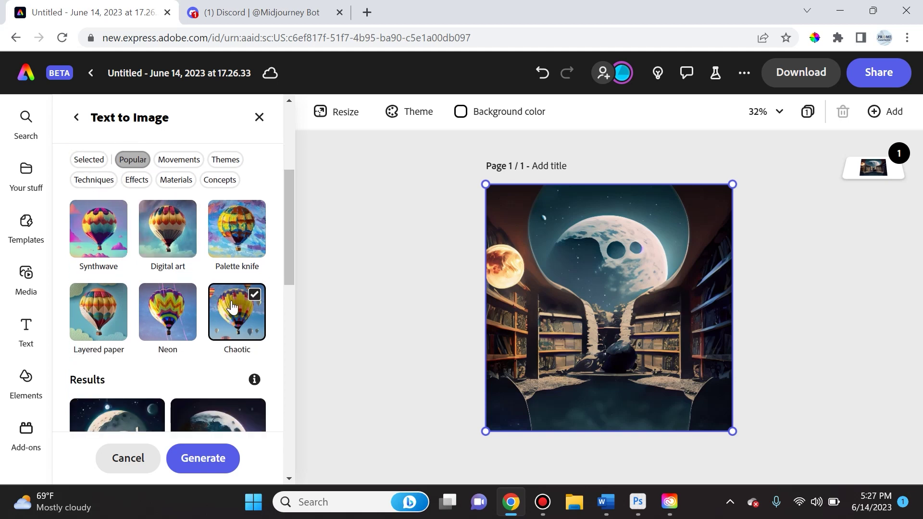
pyautogui.click(191, 459)
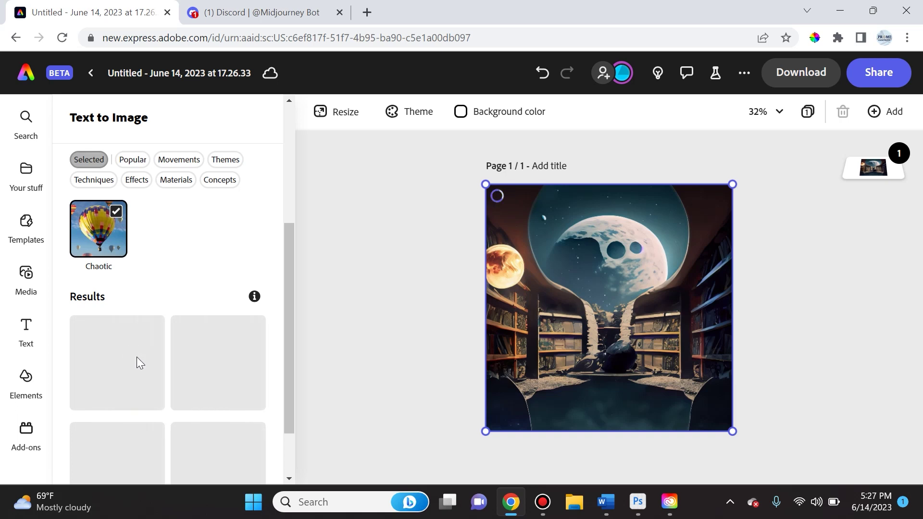
pyautogui.moveTo(483, 432)
pyautogui.mouseDown()
pyautogui.moveTo(438, 384)
pyautogui.moveTo(481, 432)
pyautogui.mouseUp()
pyautogui.click(340, 120)
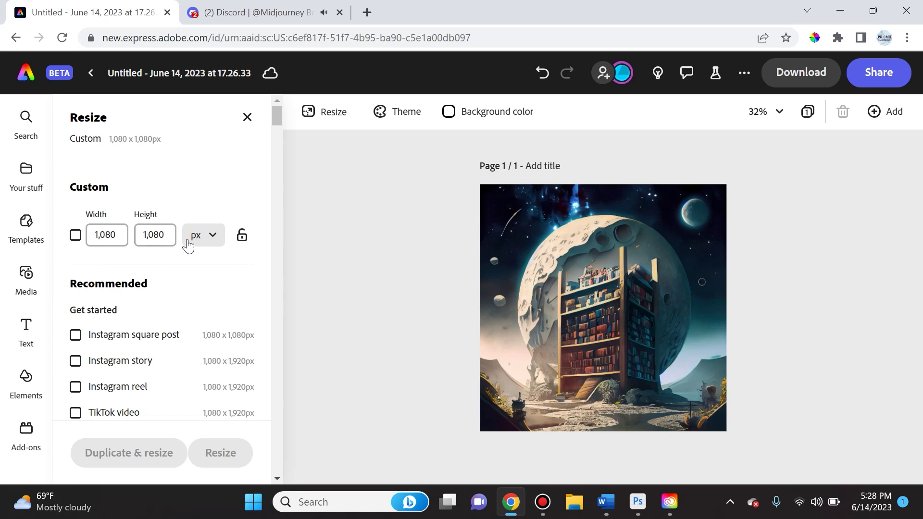
# Step: Resize the design to an Instagram story at 1,080×1,920
pyautogui.scroll(-2, 117, 312)
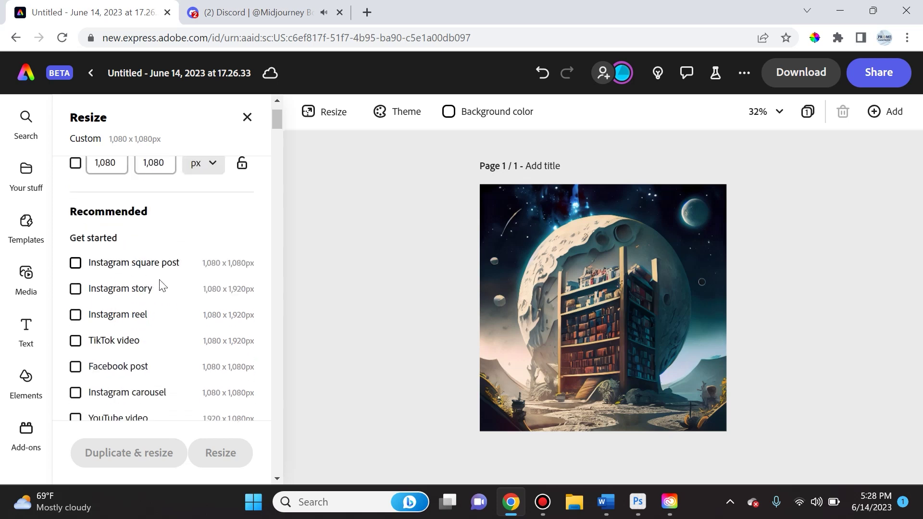
pyautogui.click(75, 289)
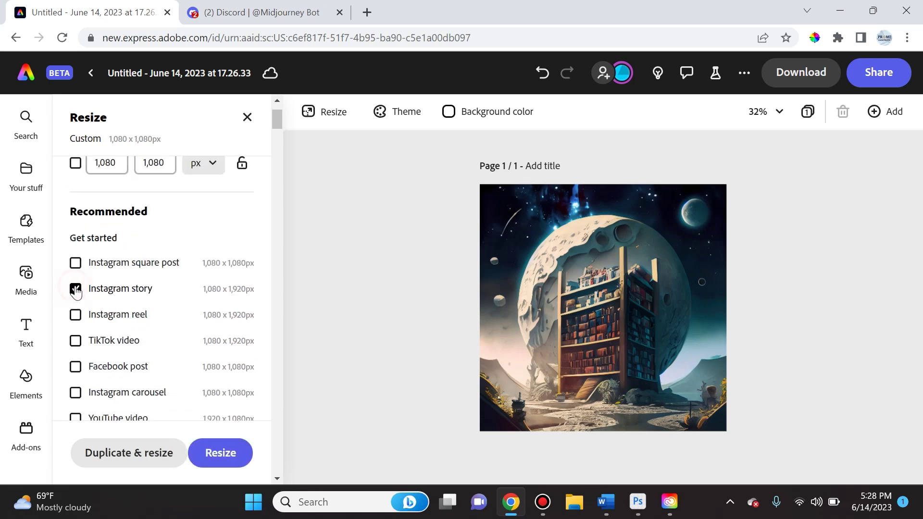
pyautogui.click(233, 455)
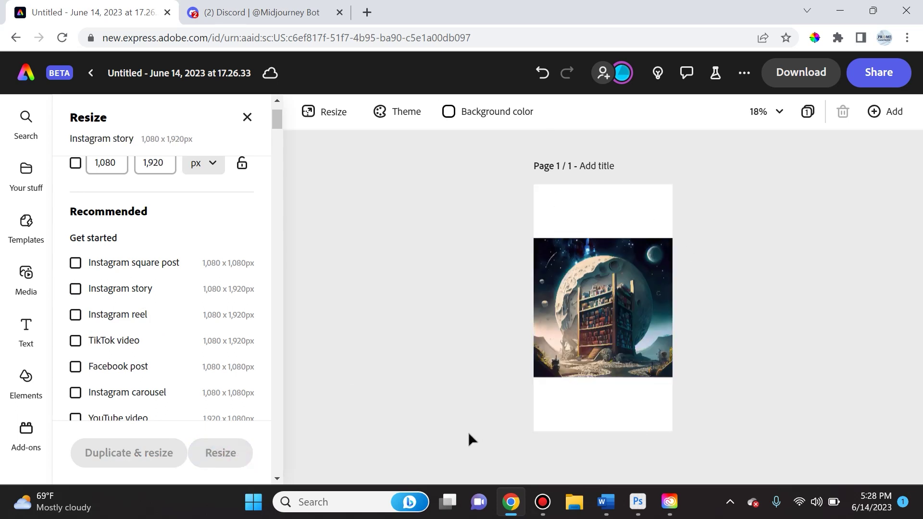
# Step: Try a square Facebook post size, then return to Instagram story with a yellow background
pyautogui.click(75, 315)
pyautogui.click(76, 366)
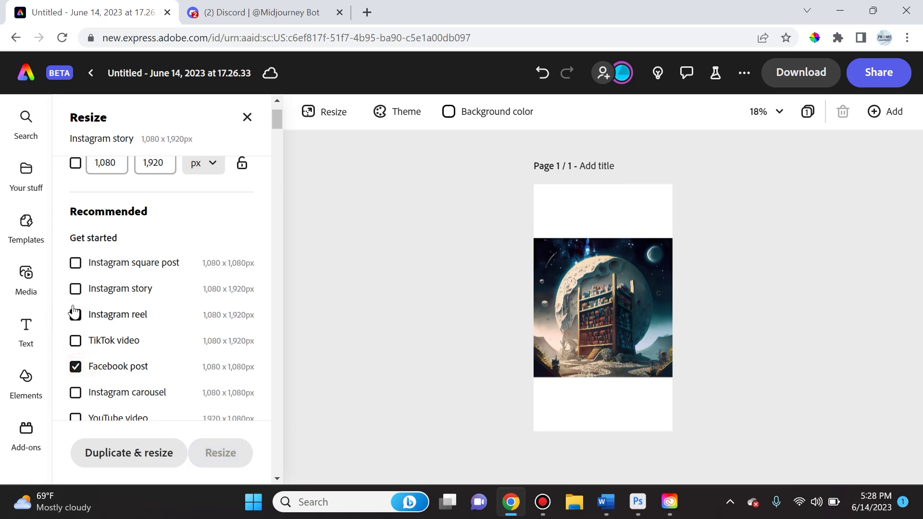
pyautogui.click(75, 314)
pyautogui.click(217, 454)
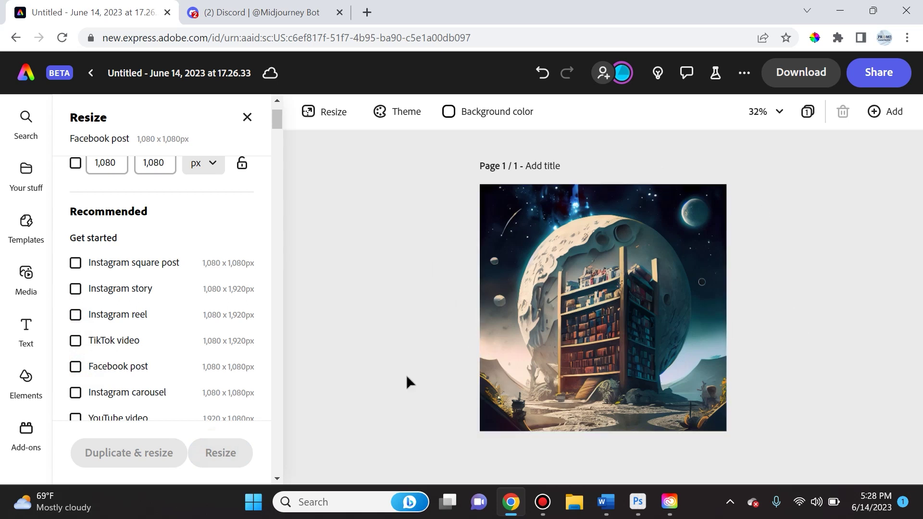
pyautogui.click(401, 120)
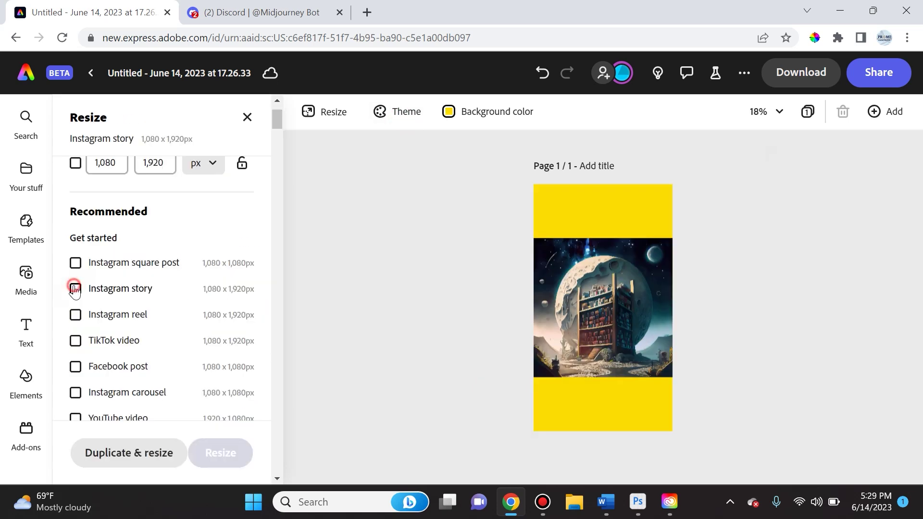
pyautogui.click(75, 289)
# Step: Change the page background colour to magenta
pyautogui.click(420, 284)
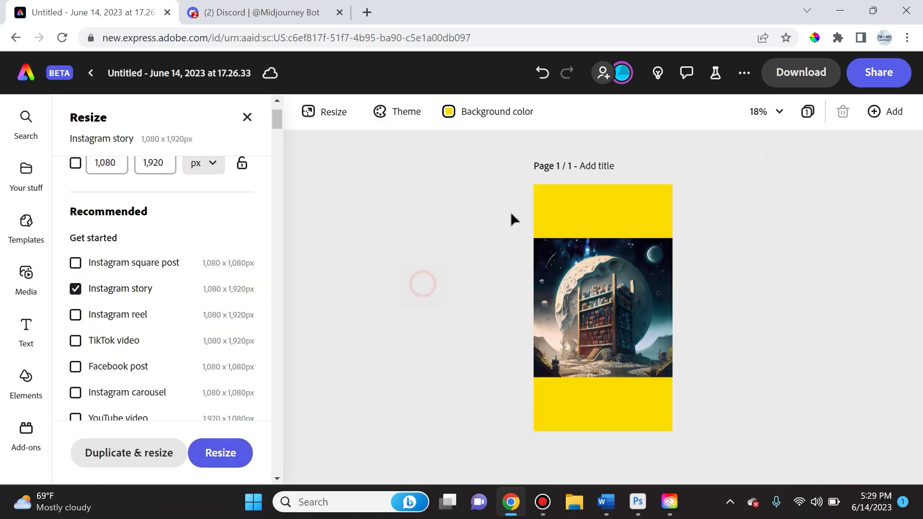
pyautogui.click(453, 115)
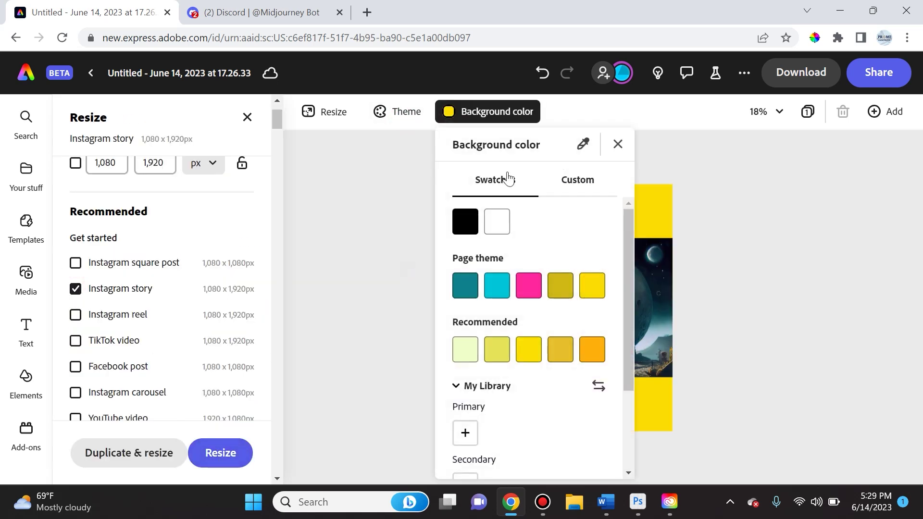
pyautogui.click(523, 288)
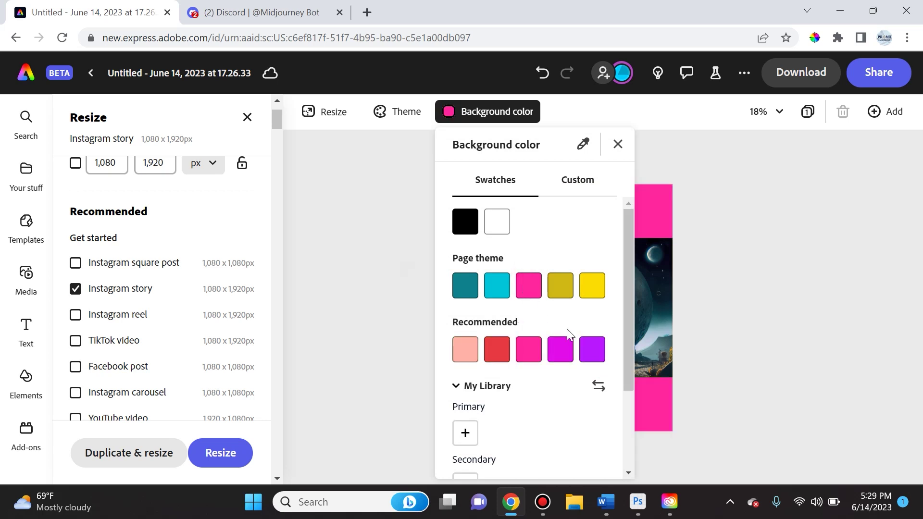
pyautogui.click(570, 353)
pyautogui.scroll(-3, 486, 373)
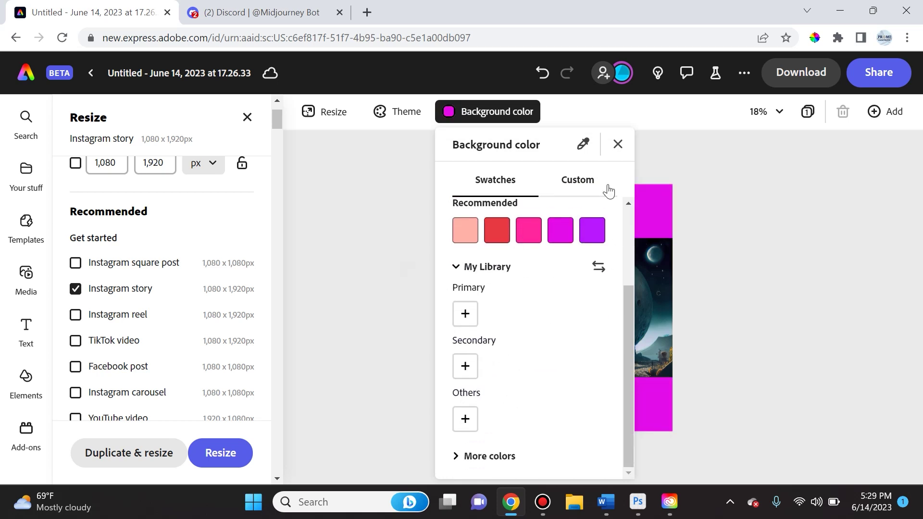
# Step: Download the magenta-background story design as a PNG
pyautogui.click(617, 144)
pyautogui.scroll(2, 231, 330)
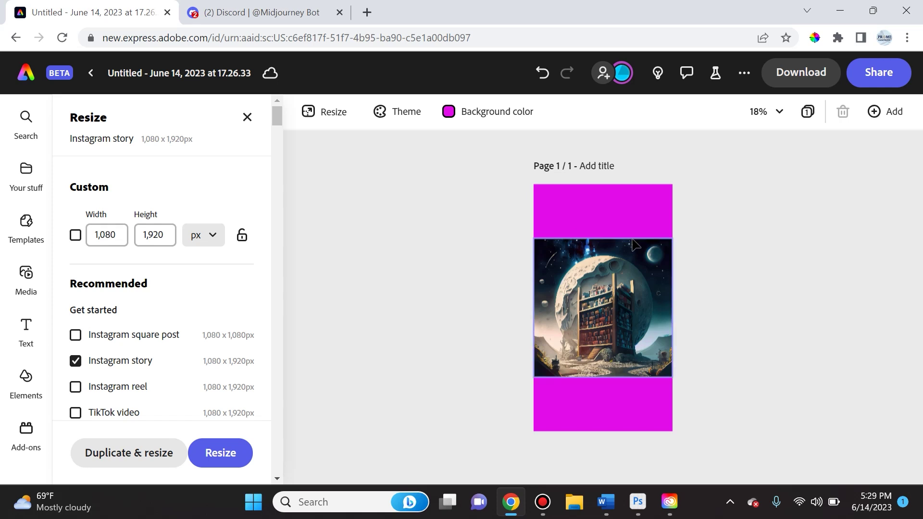
pyautogui.click(810, 78)
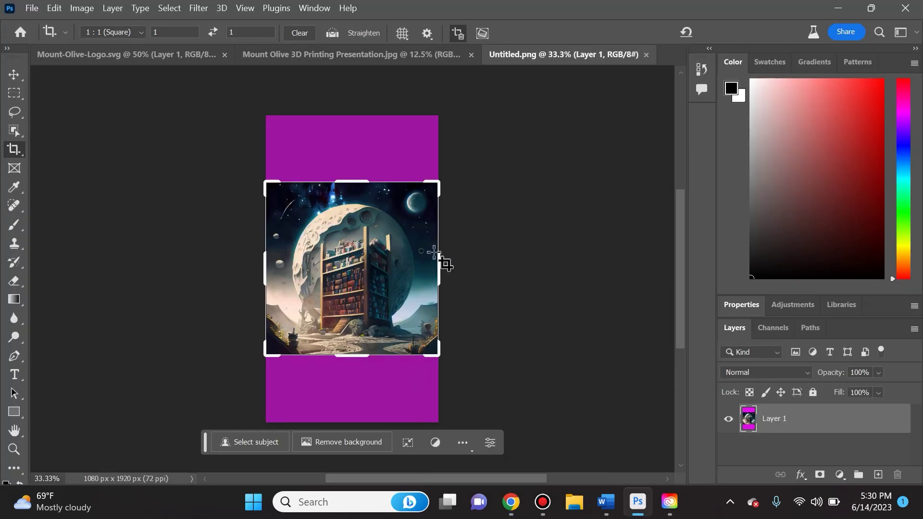
pyautogui.click(510, 502)
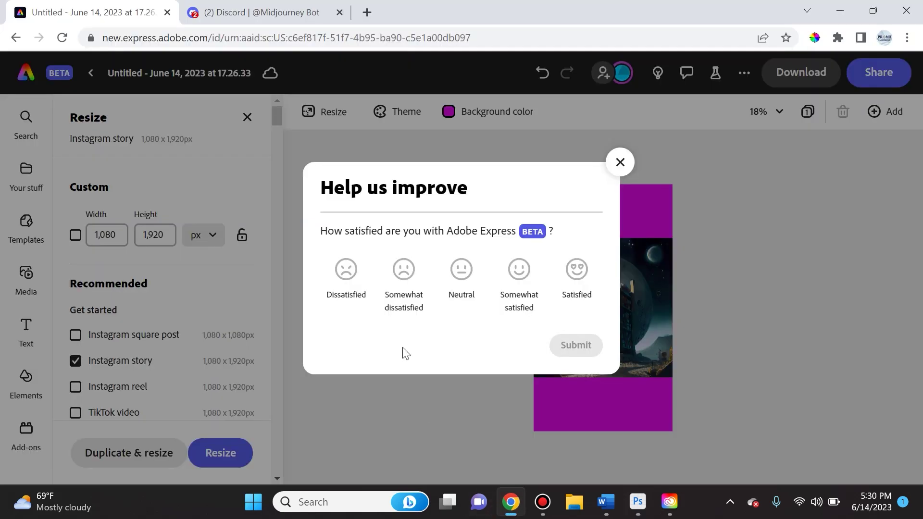
# Step: Start a Midjourney /imagine command in Discord with the prompt 'library on the moon'
pyautogui.click(236, 7)
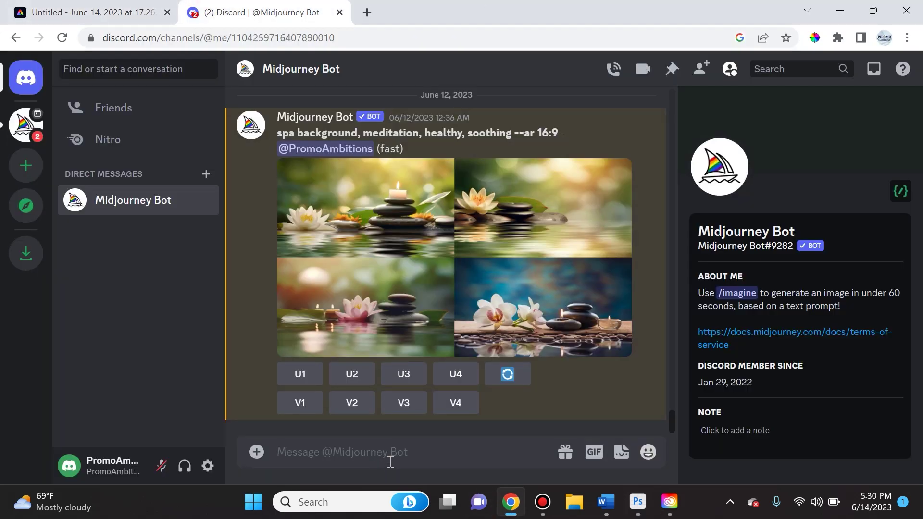
pyautogui.write('/imagi')
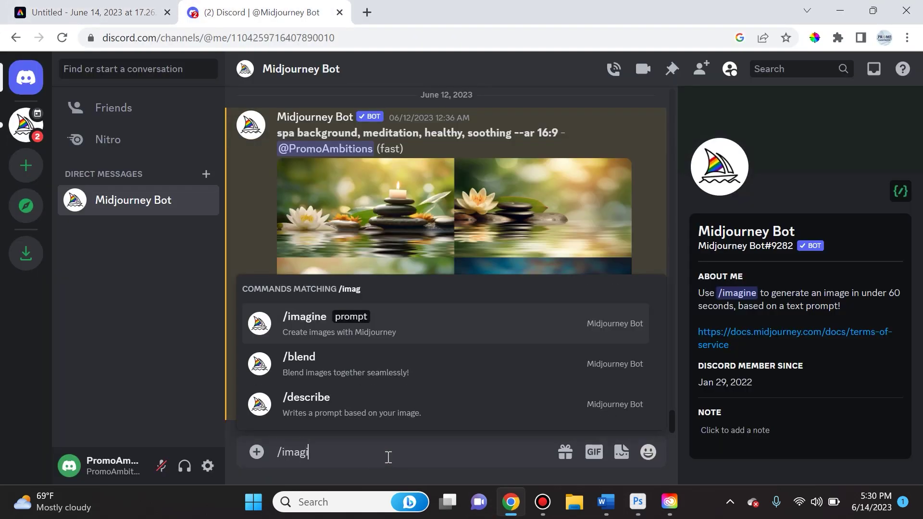
pyautogui.press('Tab')
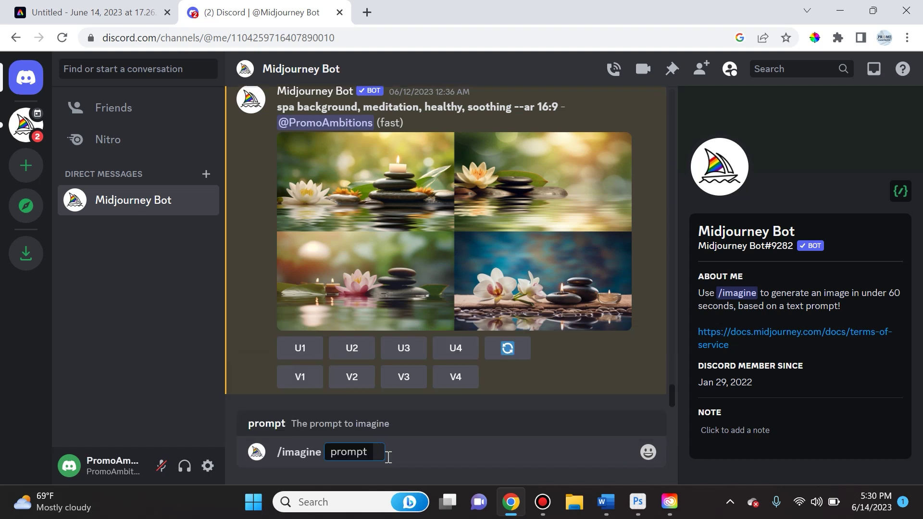
pyautogui.write('library on the m')
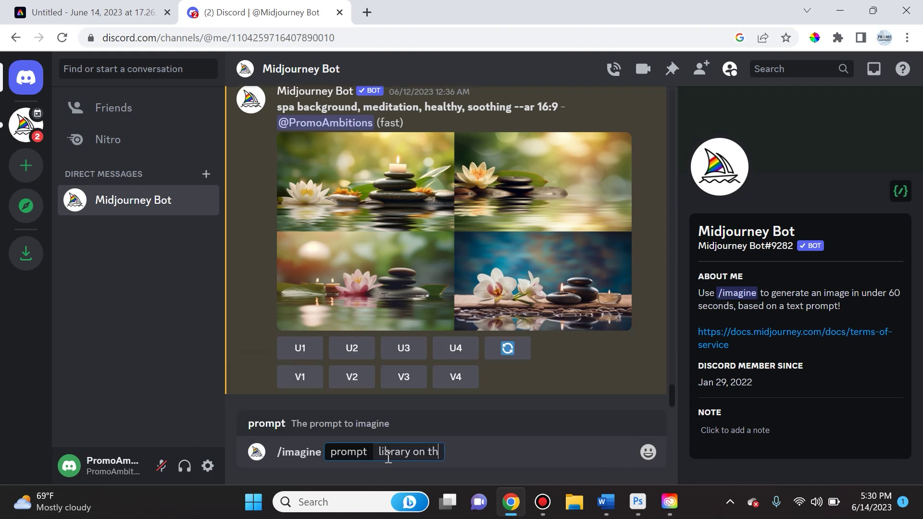
pyautogui.write('oon')
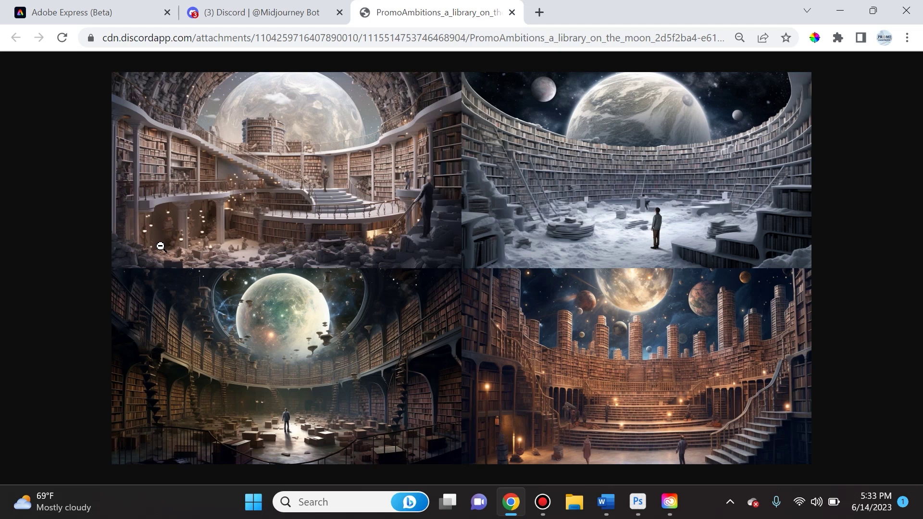
# Step: Return to the Adobe Express home page's Text to image section
pyautogui.click(38, 12)
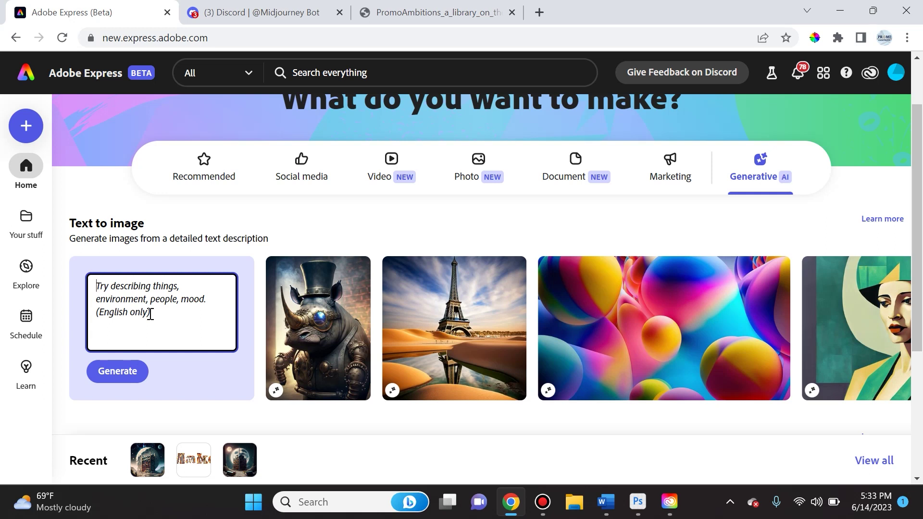
# Step: Paste the Elon Musk jacket-sewing-in-a-kitchen prompt, review results, and paste it into Midjourney's /imagine
pyautogui.write('Elon Musk sewing a jacket in a kitchen')
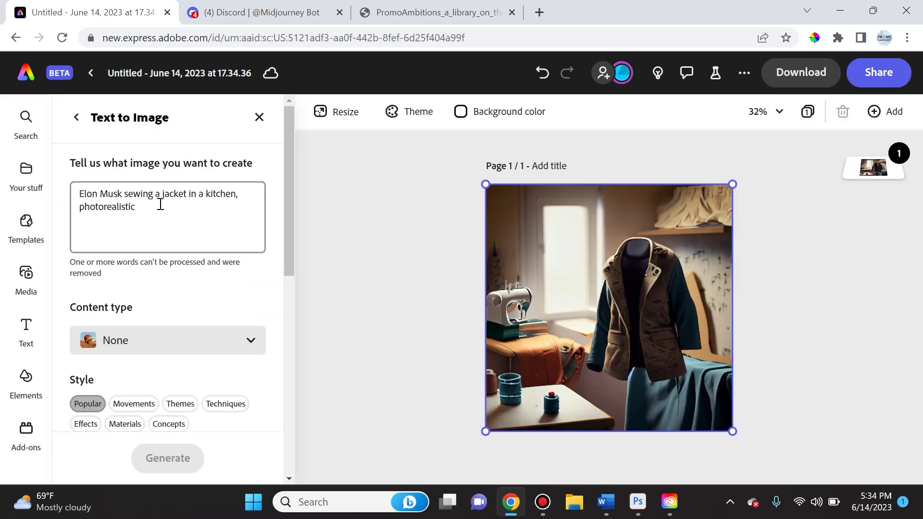
pyautogui.moveTo(148, 210); pyautogui.dragTo(42, 197)
pyautogui.hotkey('ctrl', 'c')
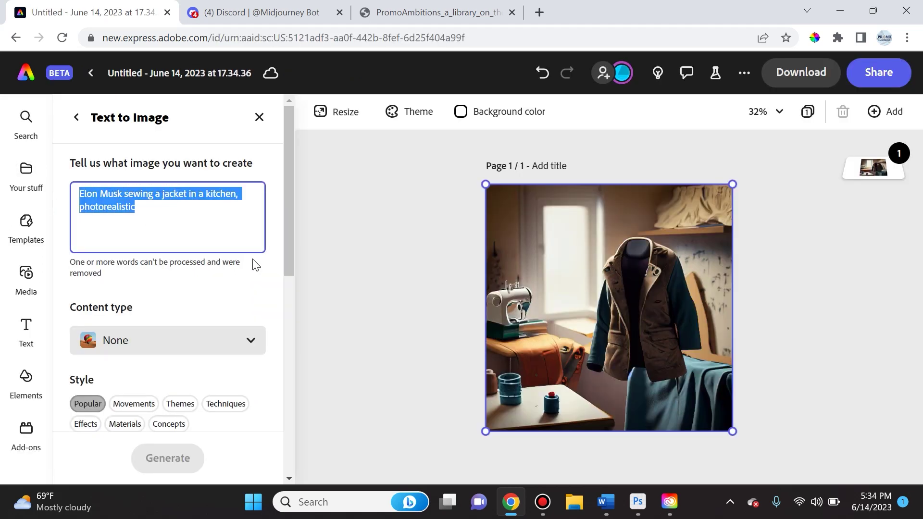
pyautogui.scroll(-5, 216, 291)
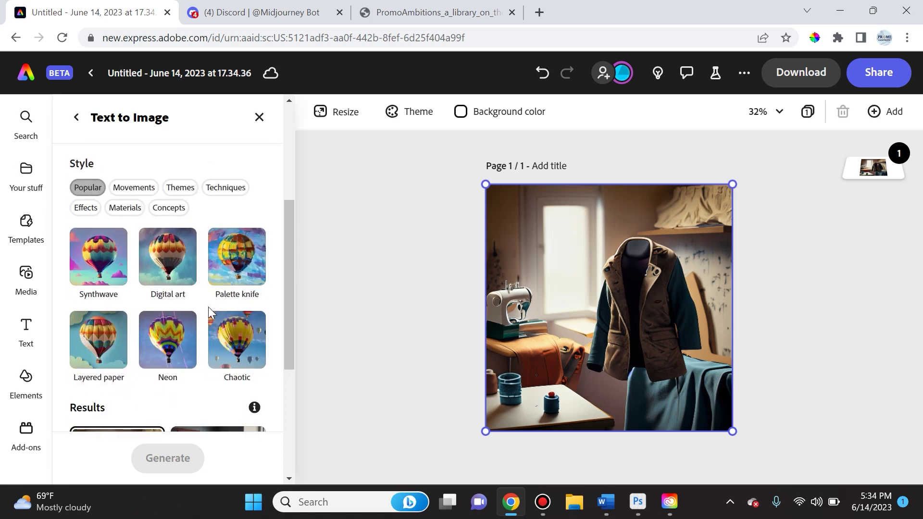
pyautogui.scroll(-5, 182, 331)
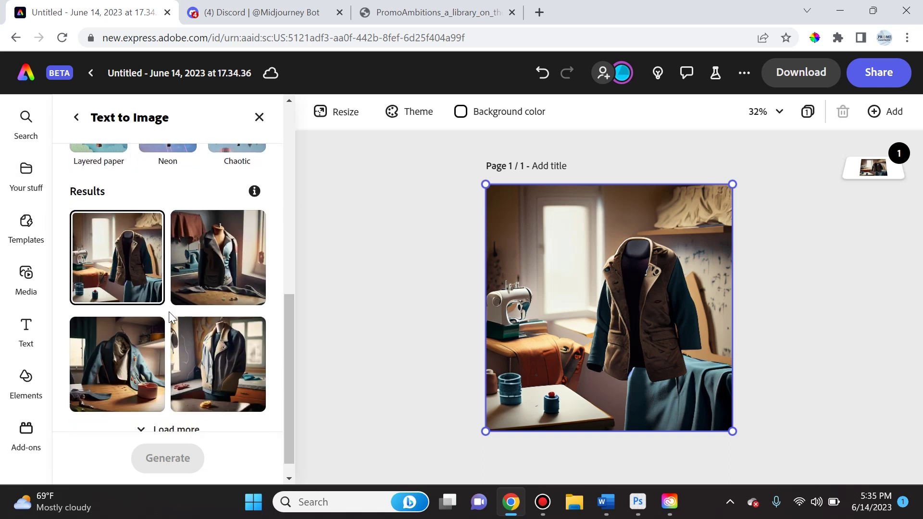
pyautogui.scroll(10, 170, 318)
pyautogui.hotkey('ctrl', 'Tab')
pyautogui.hotkey('ctrl', 'v')
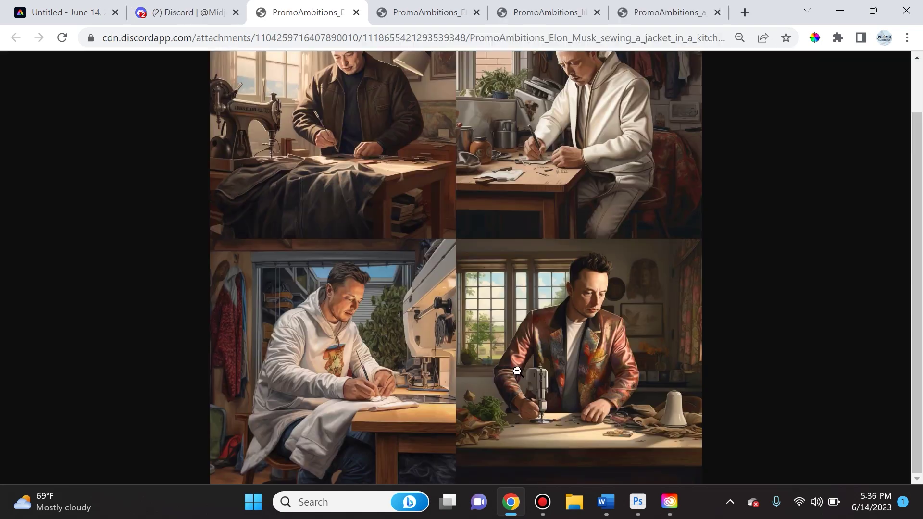
# Step: Scroll up through the Midjourney results, then go back to the Adobe Express editor
pyautogui.scroll(2, 396, 140)
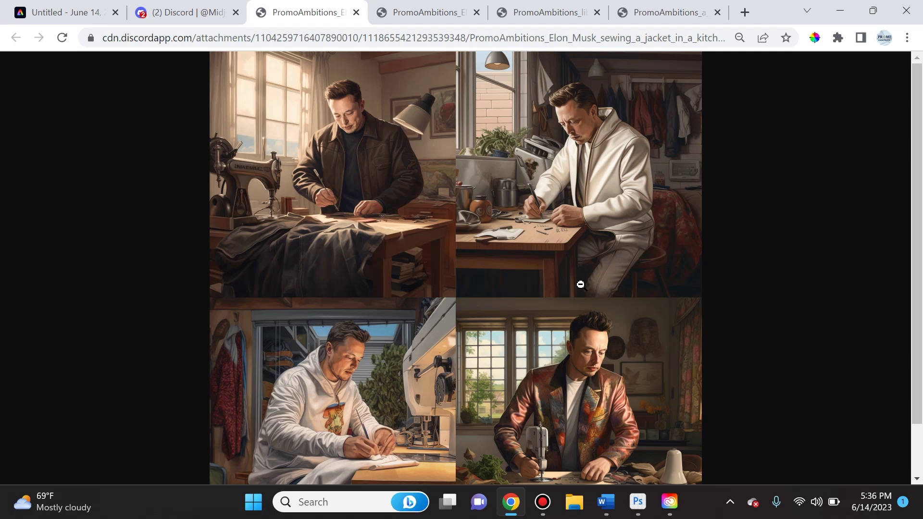
pyautogui.click(65, 12)
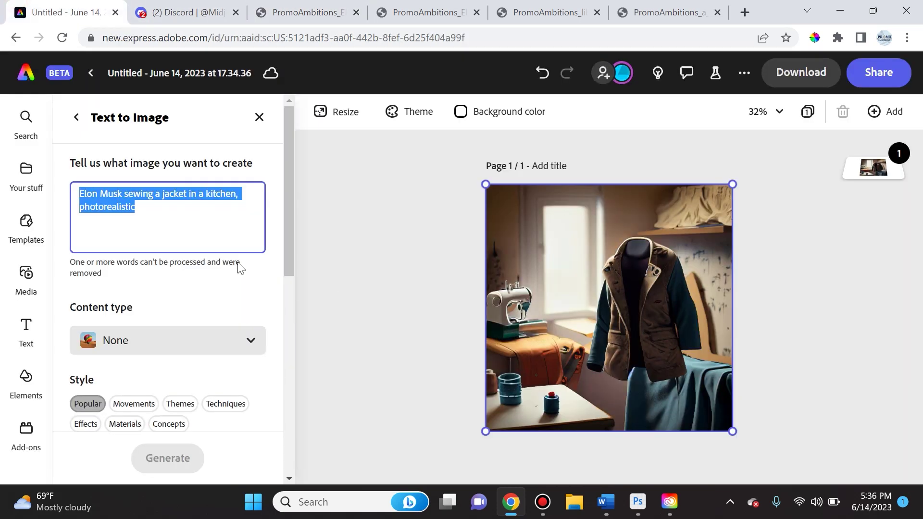
# Step: Replace the prompt with the Taylor Swift rainbow horseback prompt and set Content type to Photo
pyautogui.click(186, 214)
pyautogui.tripleClick(154, 214)
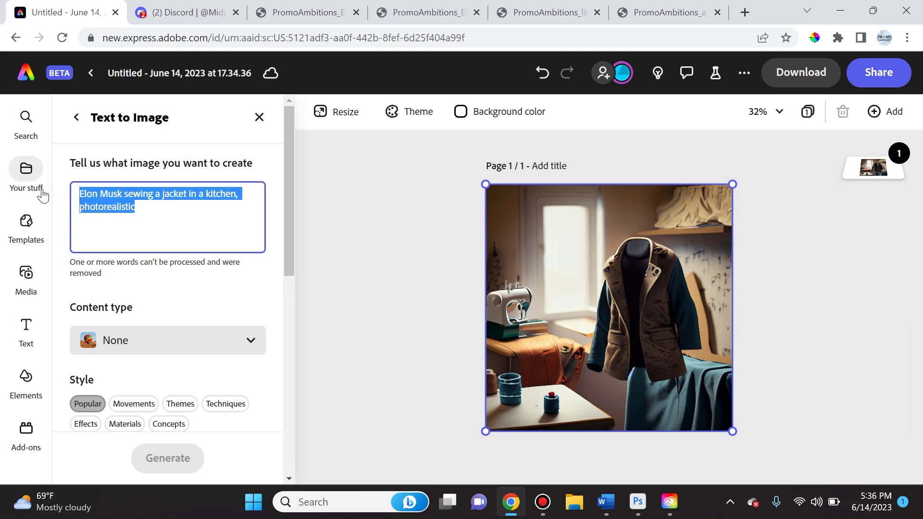
pyautogui.write('Taylor Swift horseback riding on a rainbow')
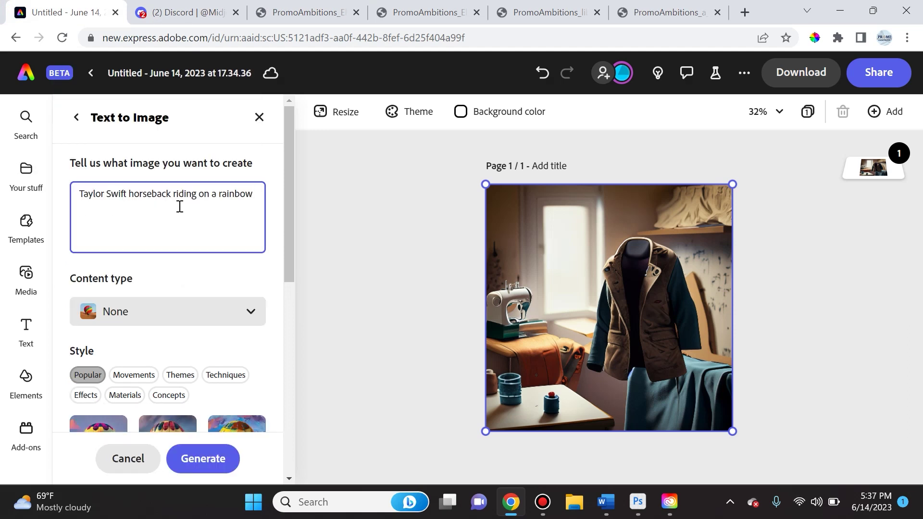
pyautogui.click(230, 323)
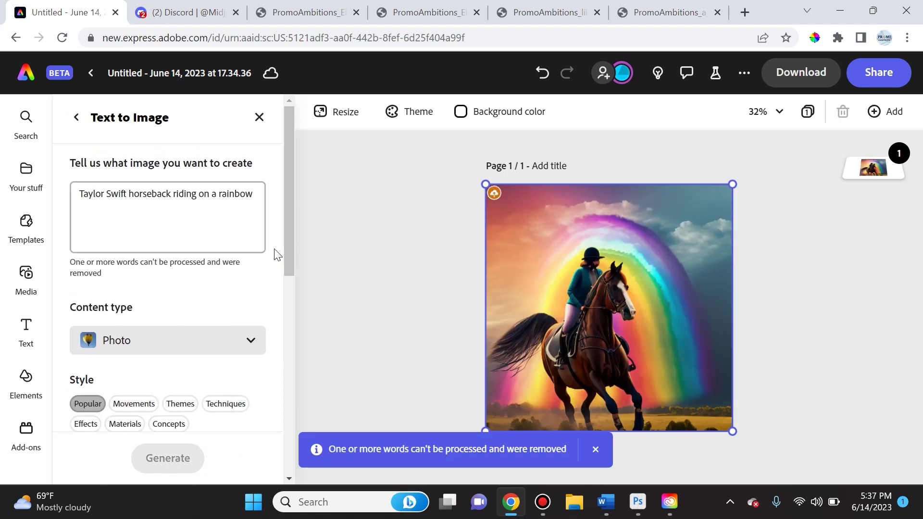
pyautogui.scroll(-5, 144, 240)
# Step: Preview several generated rainbow horseback results on the canvas and load four more
pyautogui.click(218, 235)
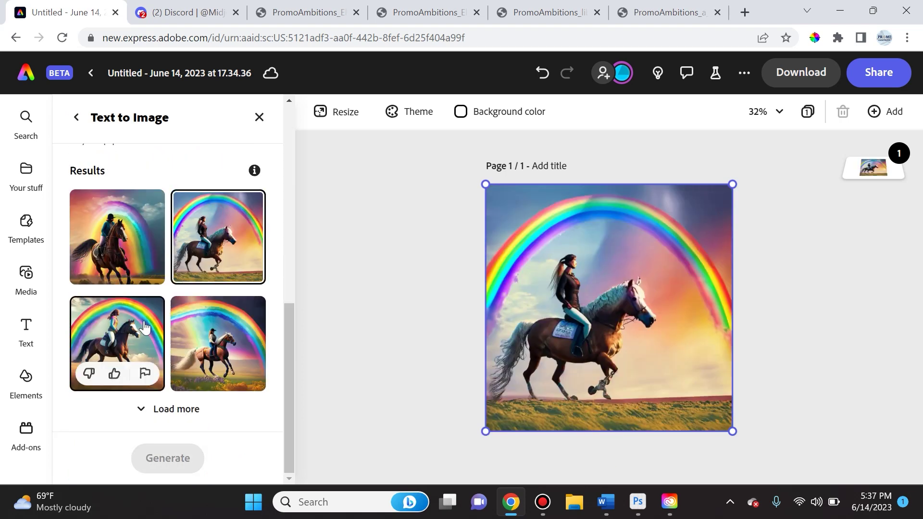
pyautogui.click(144, 327)
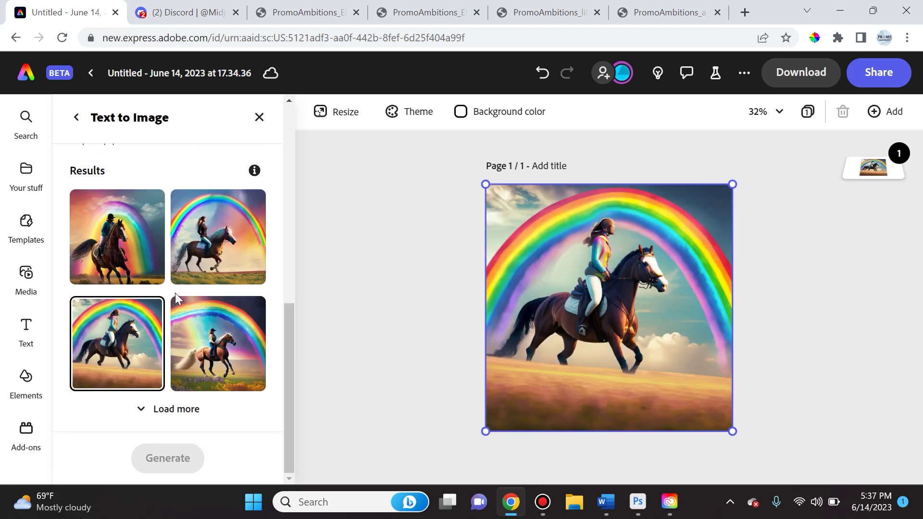
pyautogui.click(176, 409)
pyautogui.click(218, 236)
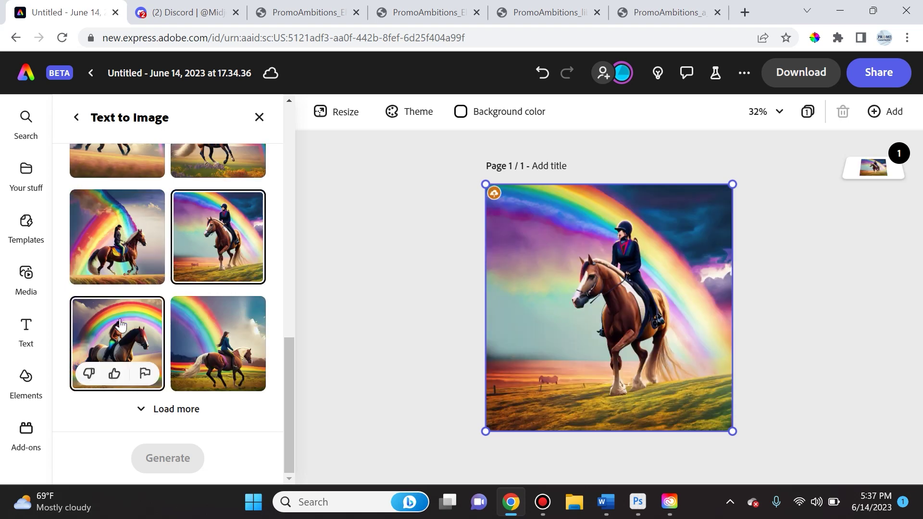
pyautogui.click(122, 321)
pyautogui.click(212, 341)
pyautogui.click(214, 262)
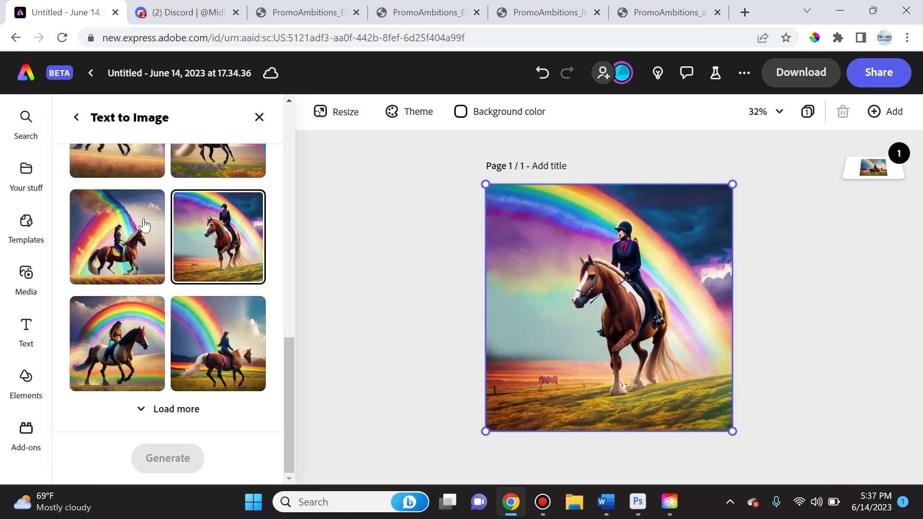
pyautogui.click(144, 224)
# Step: Preview the top-left, top-right, bottom-left and bottom-right results on the canvas in turn
pyautogui.scroll(3, 130, 250)
pyautogui.click(125, 269)
pyautogui.click(202, 268)
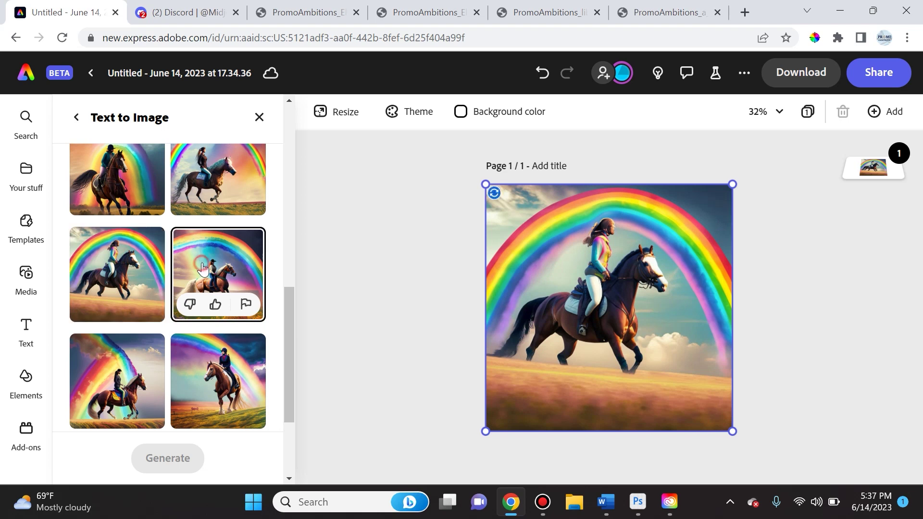
pyautogui.scroll(2, 203, 267)
pyautogui.click(216, 235)
pyautogui.click(117, 235)
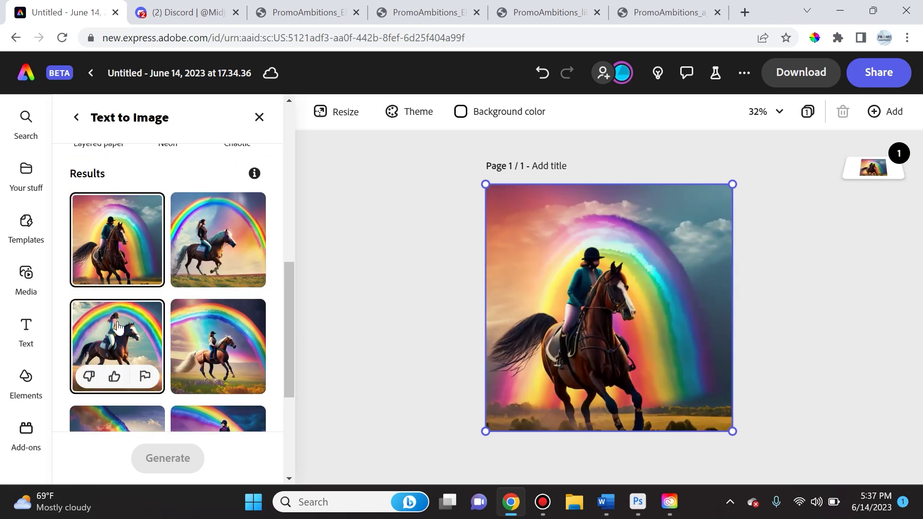
pyautogui.click(118, 327)
pyautogui.click(237, 321)
pyautogui.scroll(-5, 240, 327)
pyautogui.click(248, 324)
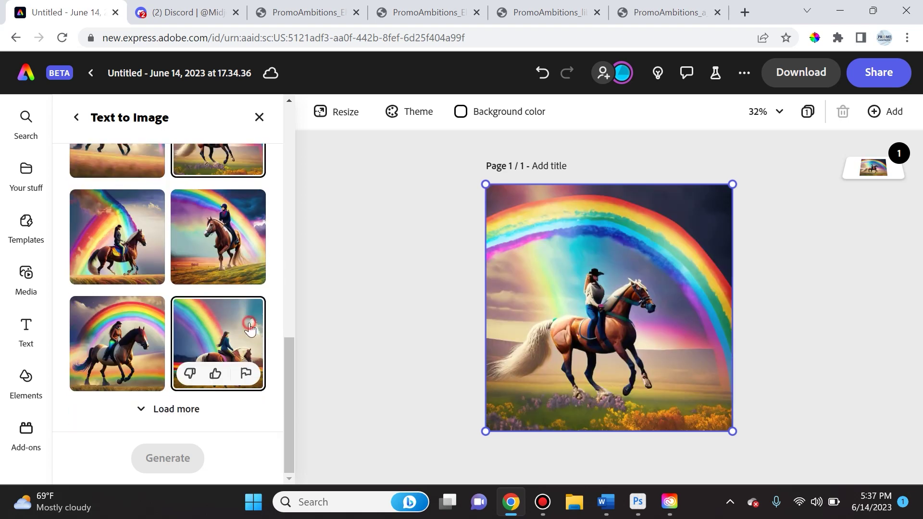
pyautogui.click(118, 332)
pyautogui.click(117, 230)
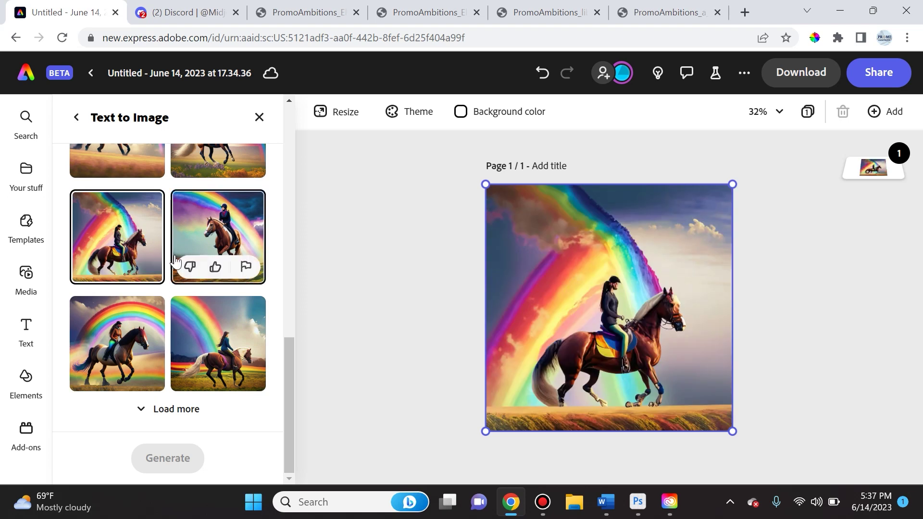
# Step: Select the whole rainbow horseback prompt text, then bring up the Midjourney result tab
pyautogui.scroll(10, 176, 262)
pyautogui.click(197, 194)
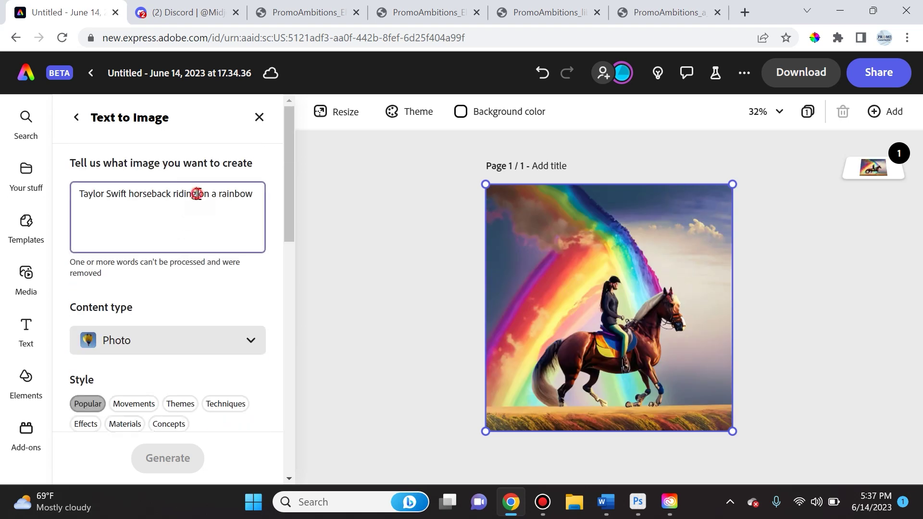
pyautogui.hotkey('ctrl', 'a')
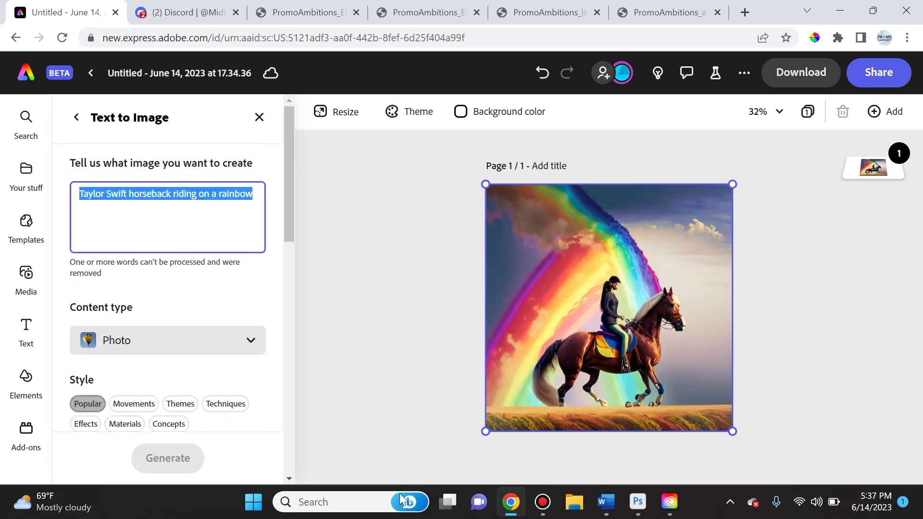
pyautogui.click(341, 12)
# Step: Look over the enlarged Midjourney rainbow-rider grid in Discord, then go back to Adobe Express
pyautogui.click(187, 12)
pyautogui.moveTo(358, 400); pyautogui.dragTo(324, 410)
pyautogui.click(293, 399)
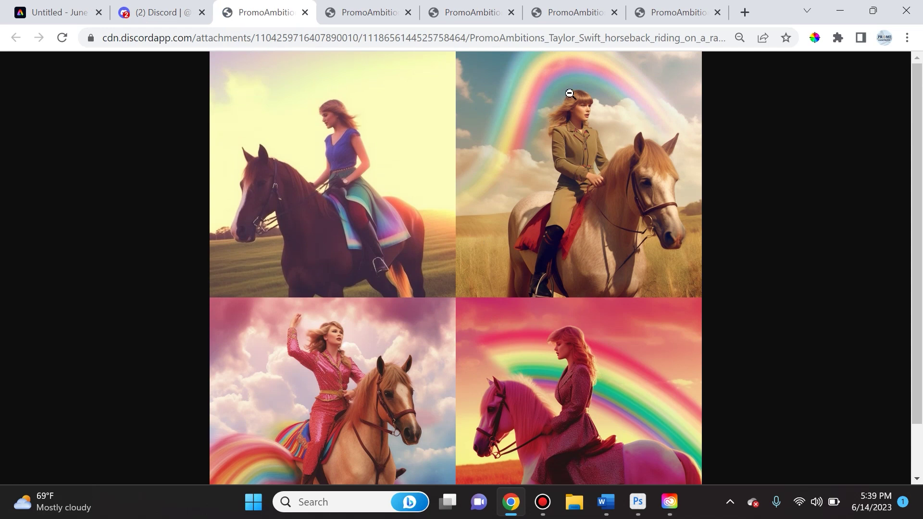
pyautogui.scroll(-1, 571, 222)
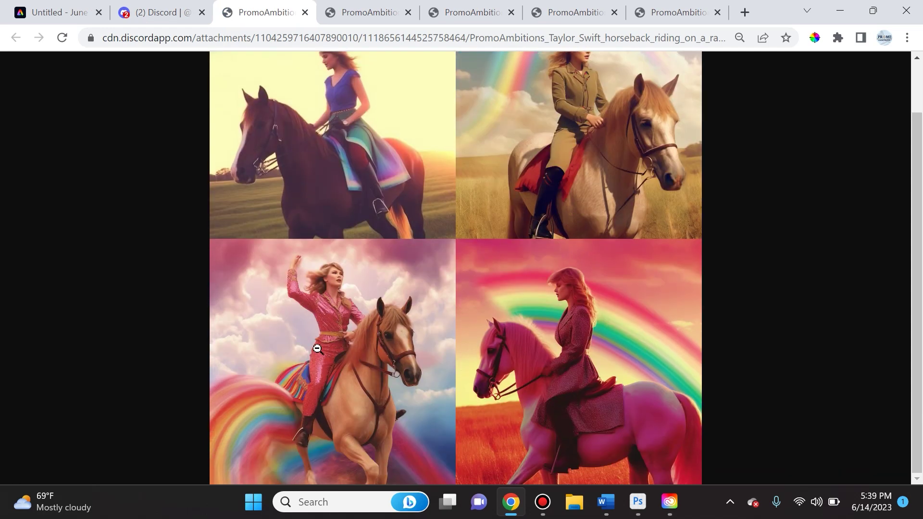
pyautogui.scroll(1, 368, 343)
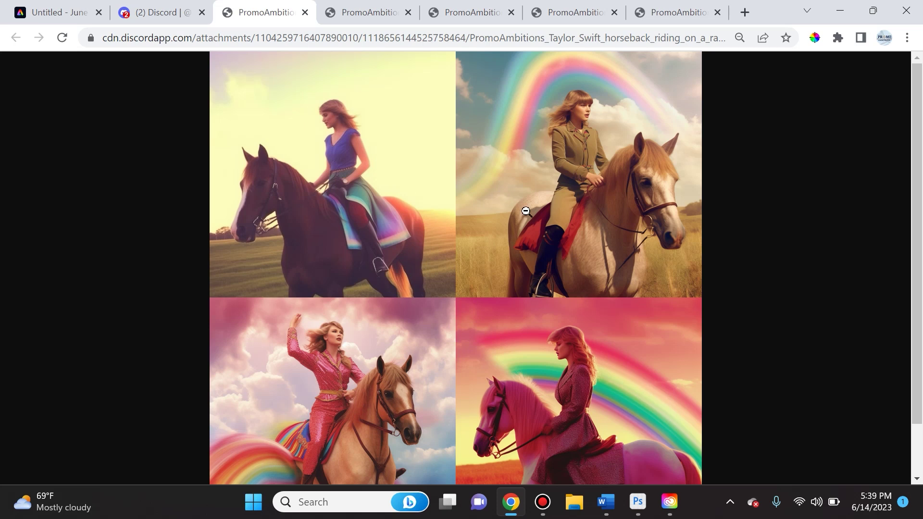
pyautogui.click(57, 11)
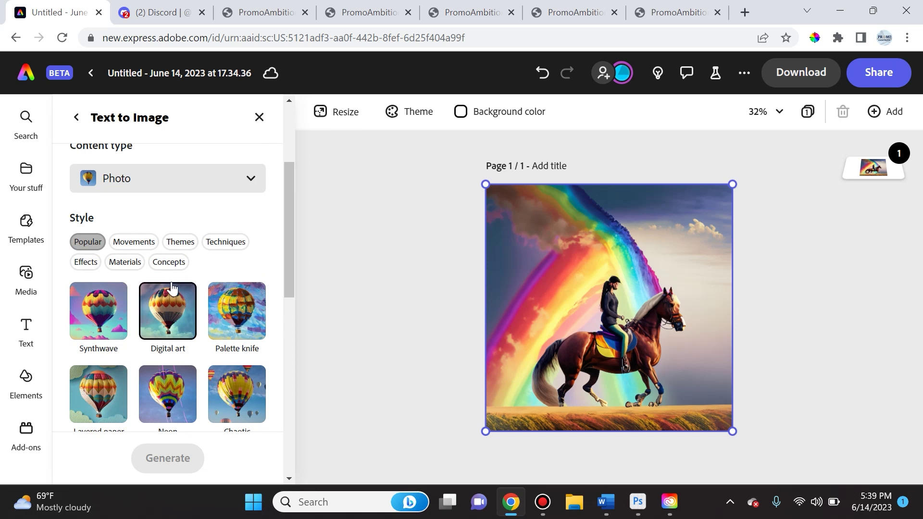
# Step: Choose the Pencil drawing style under Techniques and generate new rainbow horseback images
pyautogui.scroll(-1, 173, 289)
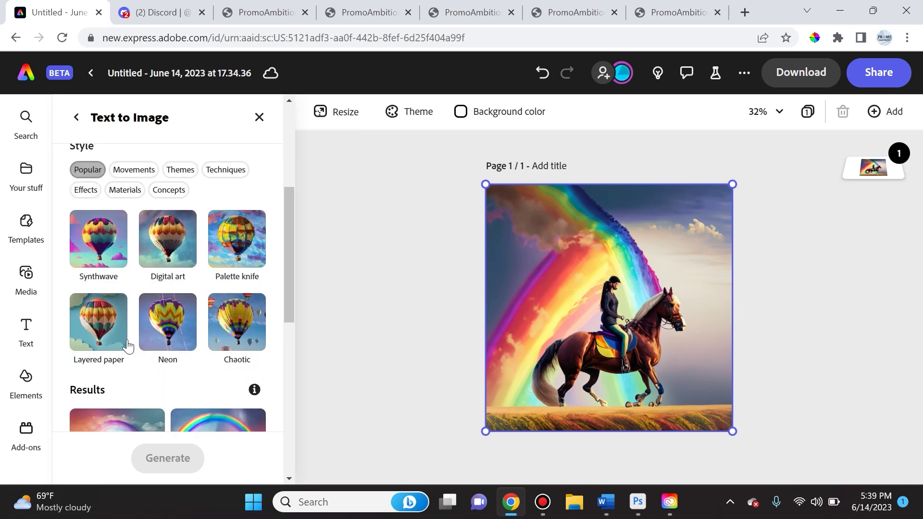
pyautogui.scroll(1, 113, 166)
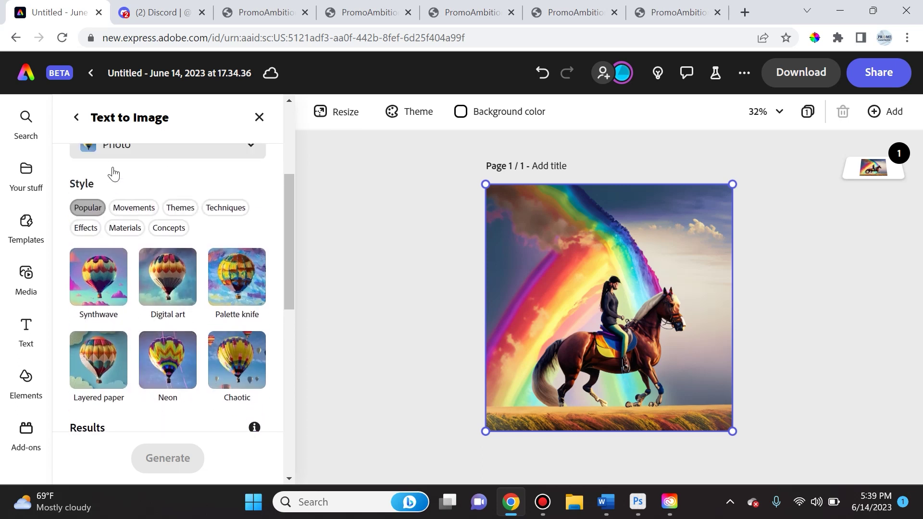
pyautogui.click(190, 242)
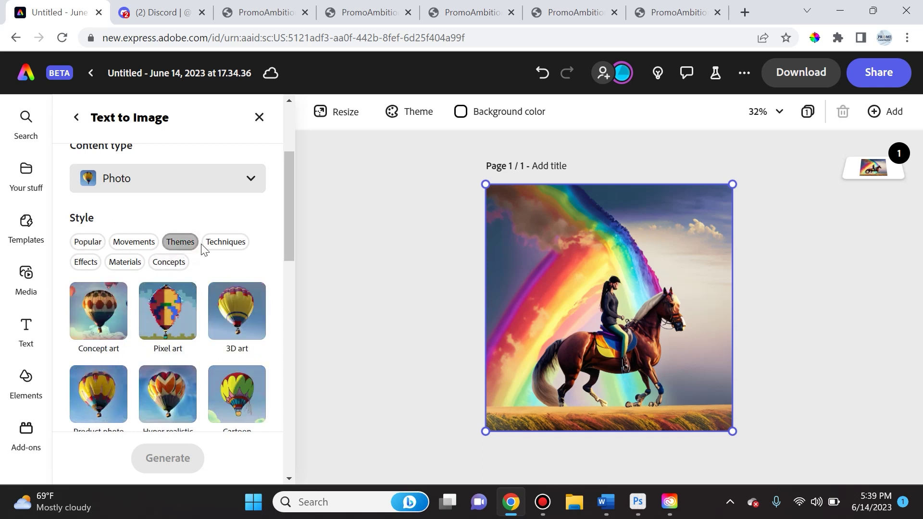
pyautogui.click(227, 242)
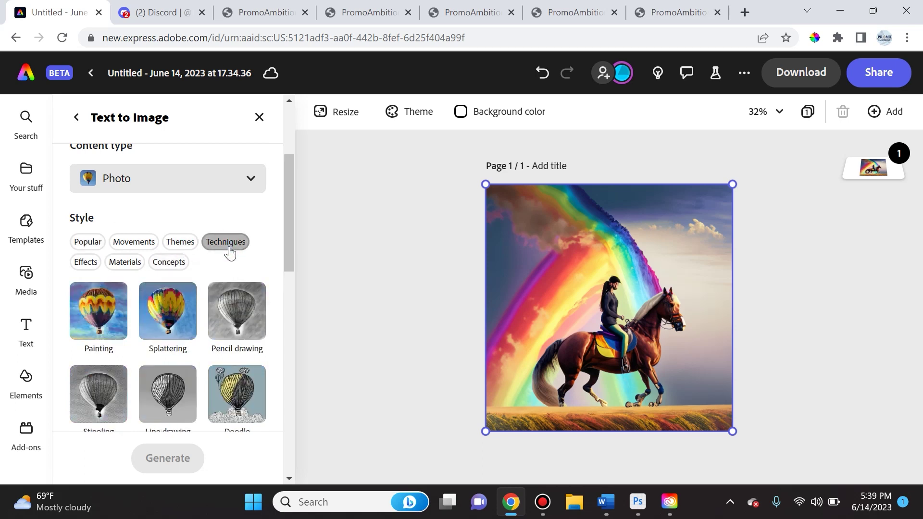
pyautogui.click(224, 321)
pyautogui.click(203, 458)
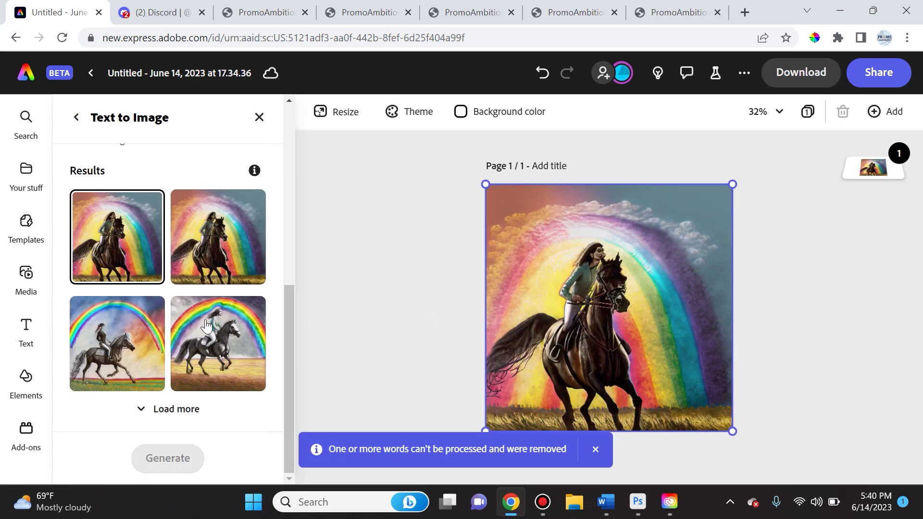
# Step: Preview the second, third and fourth pencil drawing results on the canvas
pyautogui.click(202, 226)
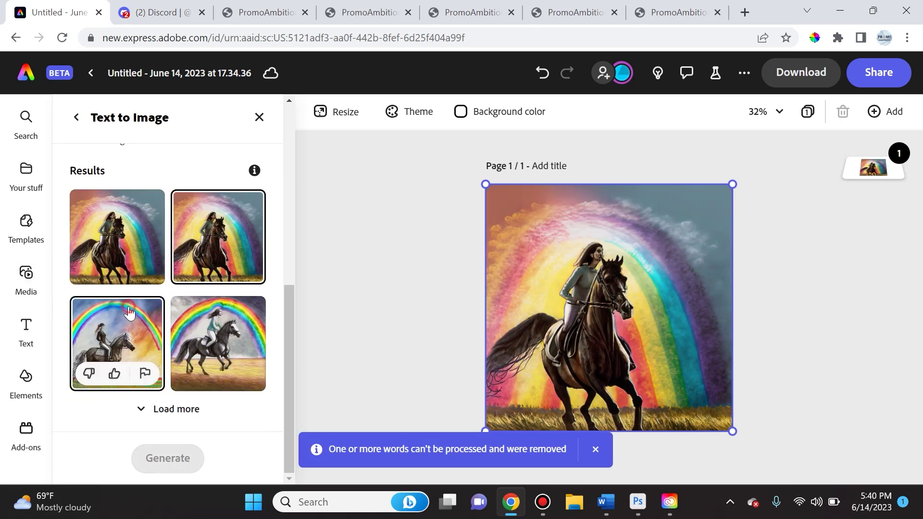
pyautogui.click(137, 352)
pyautogui.click(242, 329)
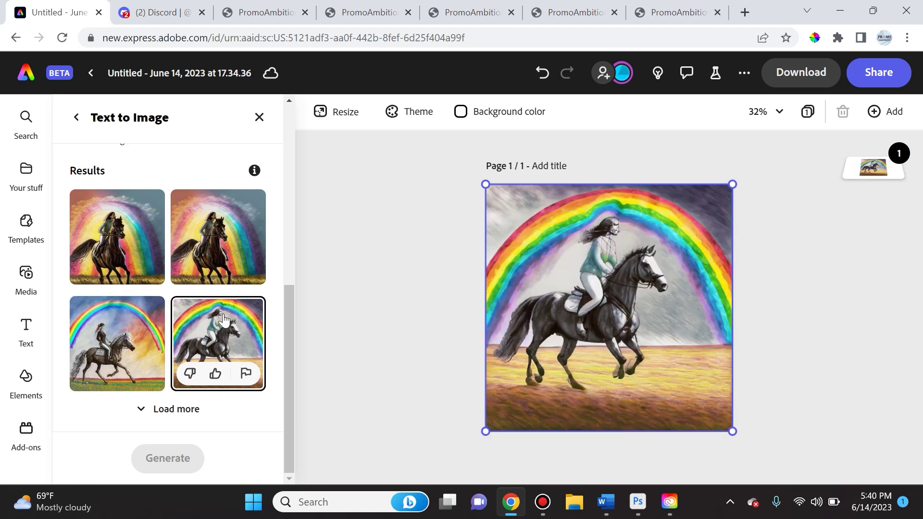
pyautogui.hotkey('ctrl', 'Tab')
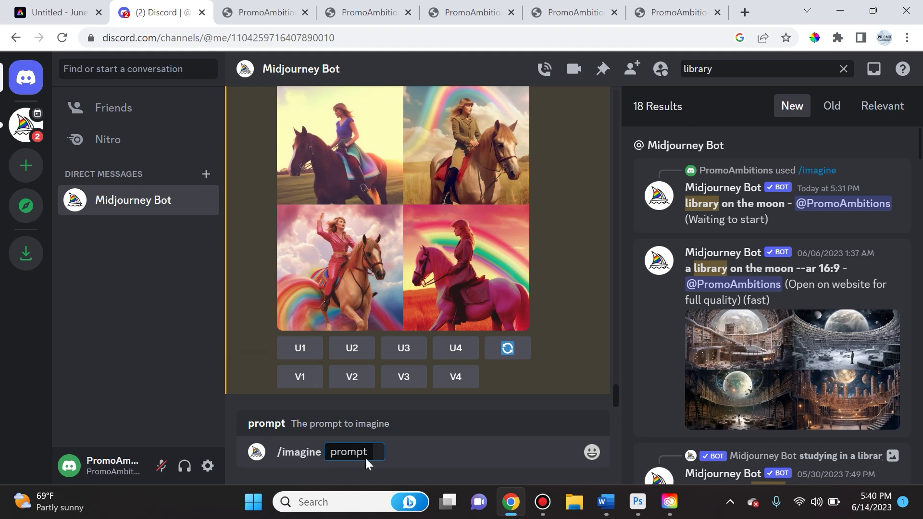
# Step: Paste the rainbow horseback prompt with ', pencil drawing --ar 16:9' into Midjourney's /imagine
pyautogui.write('Taylor Swift horseback riding on a rainbow, pencil drawing --ar 16:9')
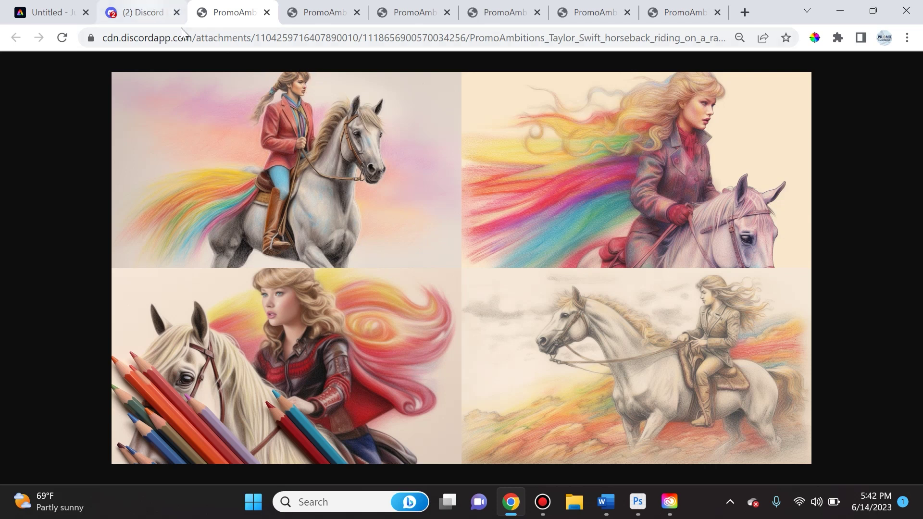
# Step: Return to Adobe Express and scroll the Text to Image panel up to the prompt and style settings
pyautogui.click(28, 15)
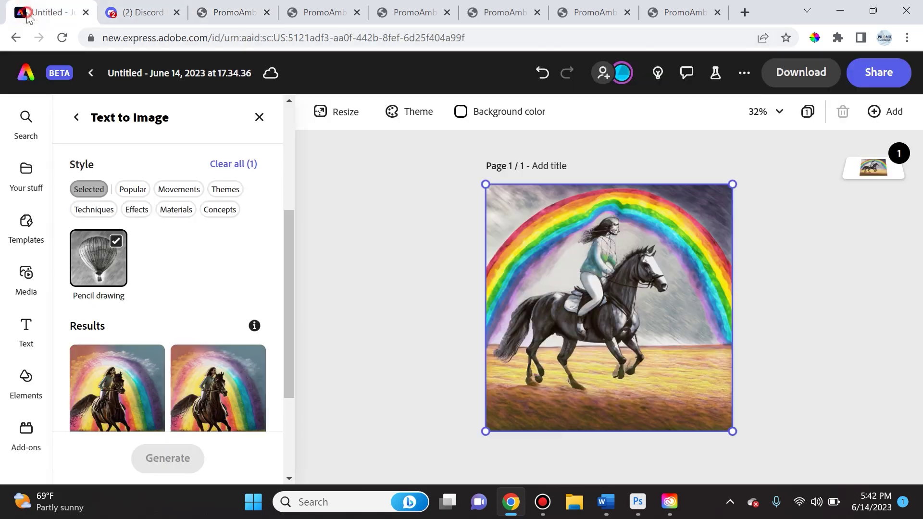
pyautogui.moveTo(287, 294); pyautogui.dragTo(293, 179)
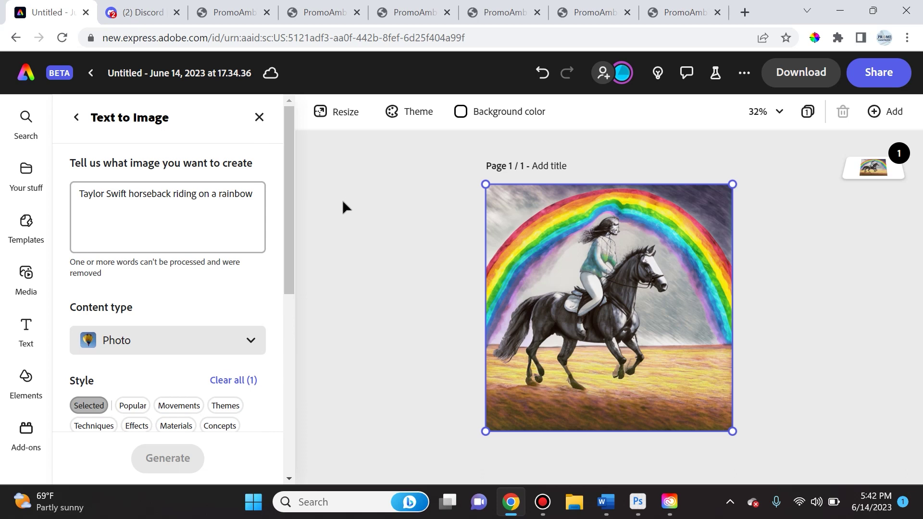
pyautogui.click(288, 177)
pyautogui.moveTo(285, 187)
pyautogui.mouseDown()
pyautogui.moveTo(295, 373)
pyautogui.moveTo(305, 165)
pyautogui.mouseUp()
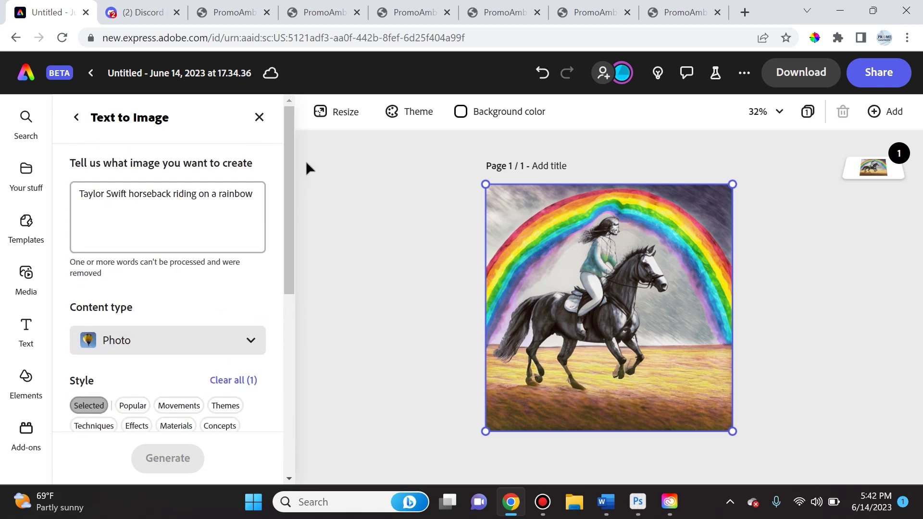